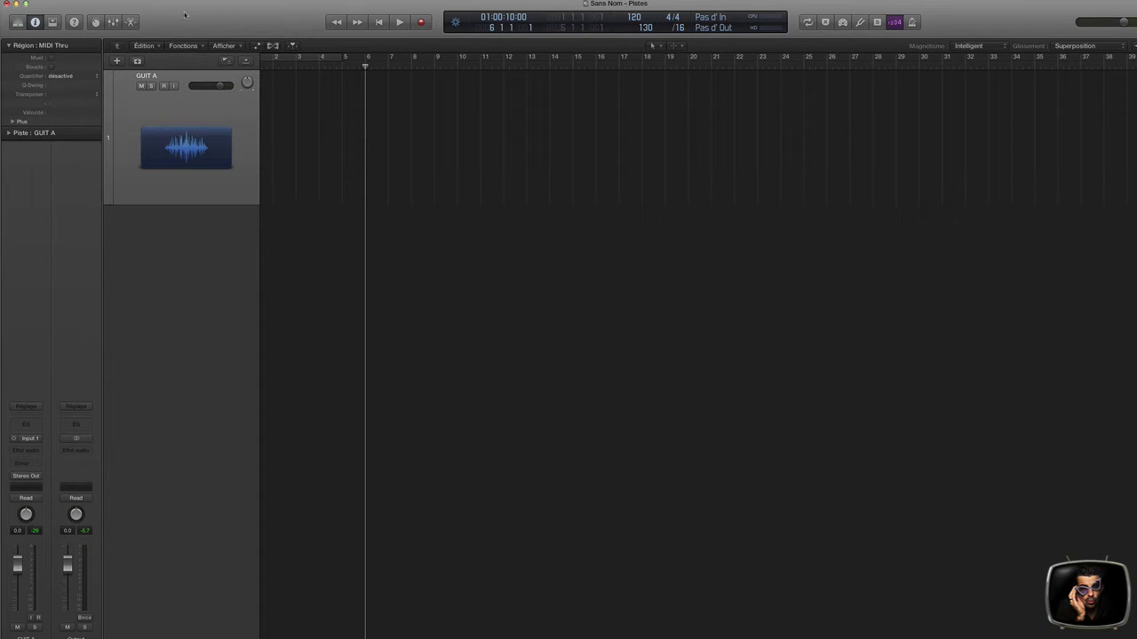
View the options for creating an audio track without creating one, and check the GUIT A track's name.
{"action": "left_click", "coordinate": [116, 61]}
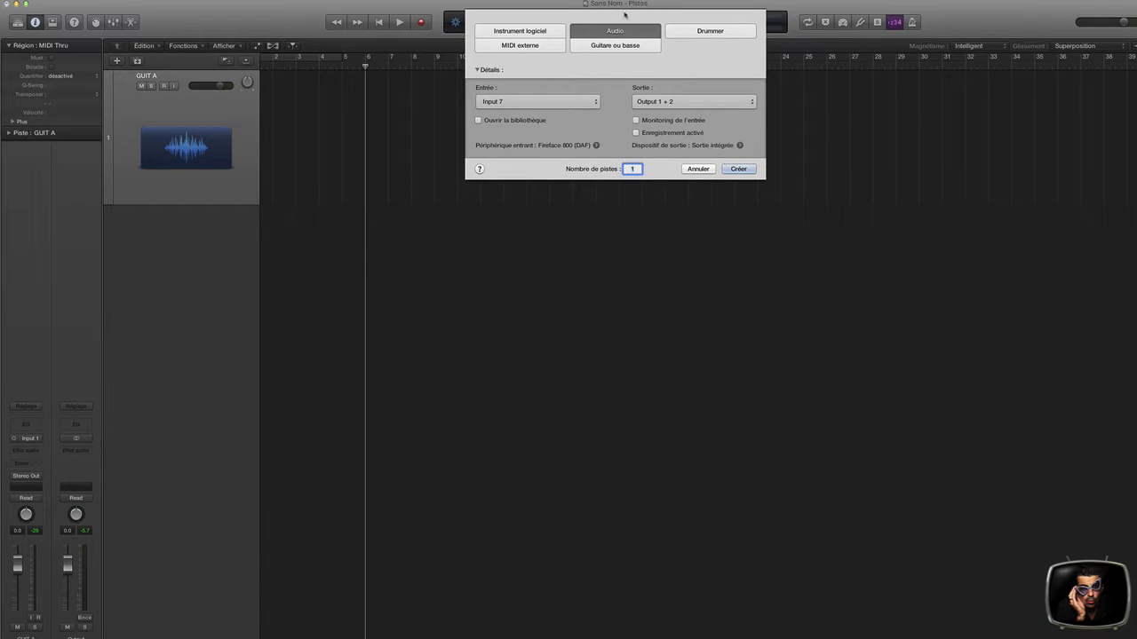
{"action": "left_click", "coordinate": [703, 169]}
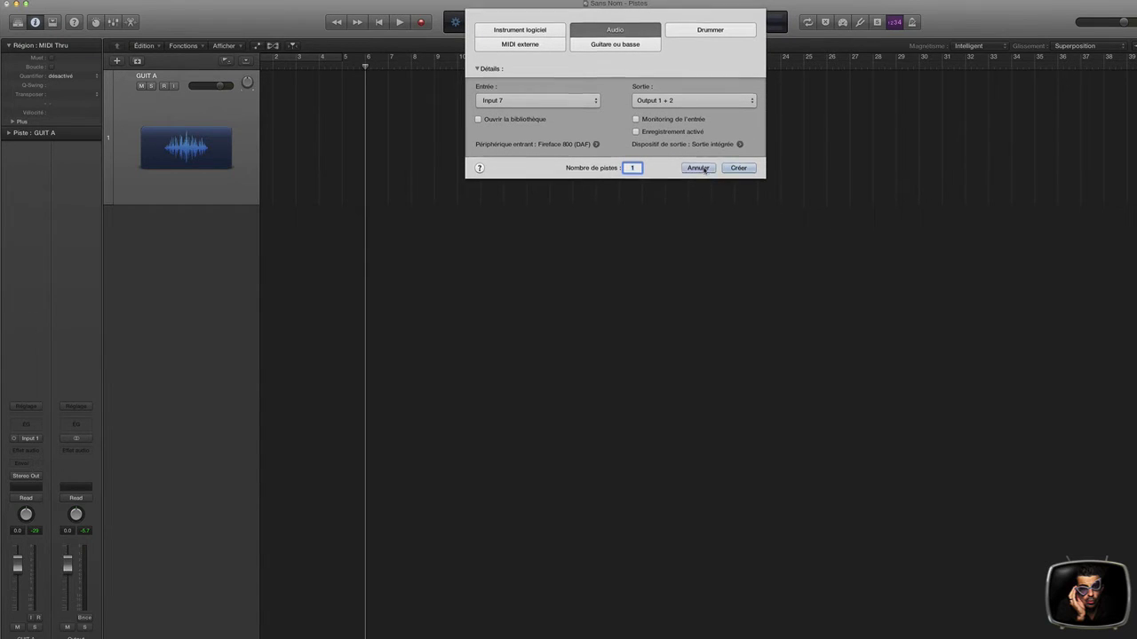
{"action": "double_click", "coordinate": [152, 76]}
{"action": "key", "text": "Return"}
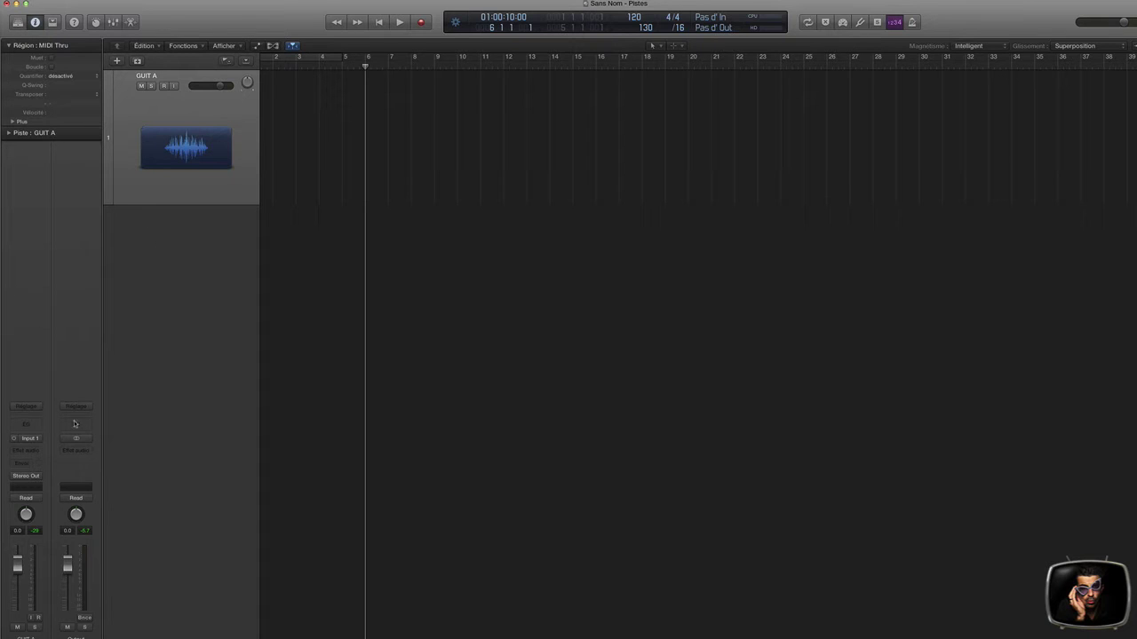
View the list of hardware inputs available for the GUIT A track.
{"action": "left_click", "coordinate": [31, 439]}
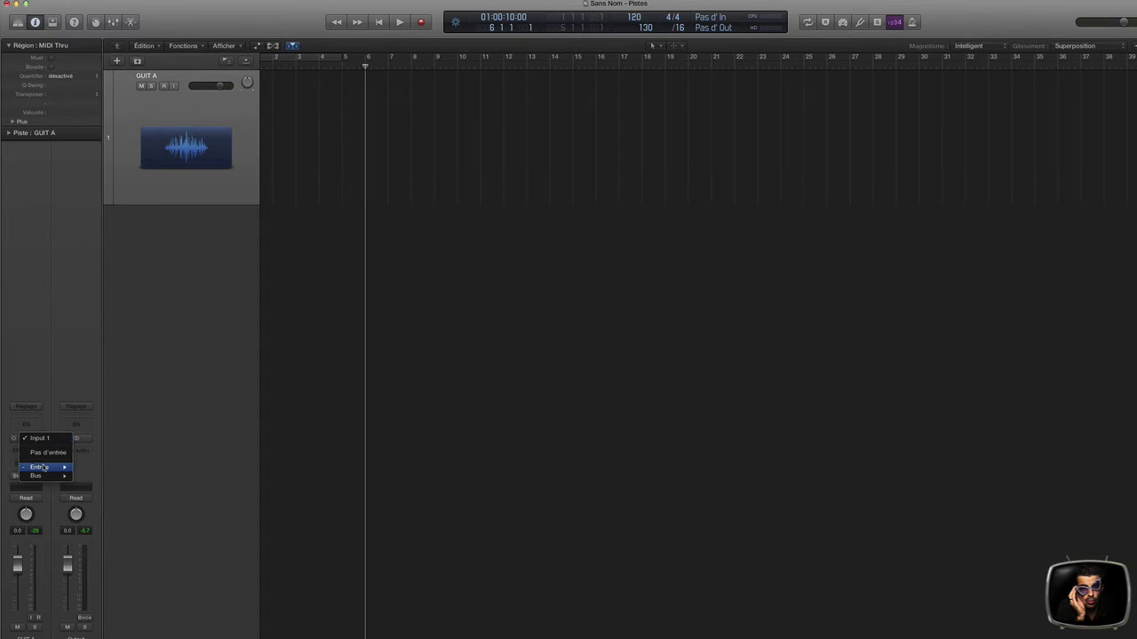
{"action": "mouse_move", "coordinate": [44, 468]}
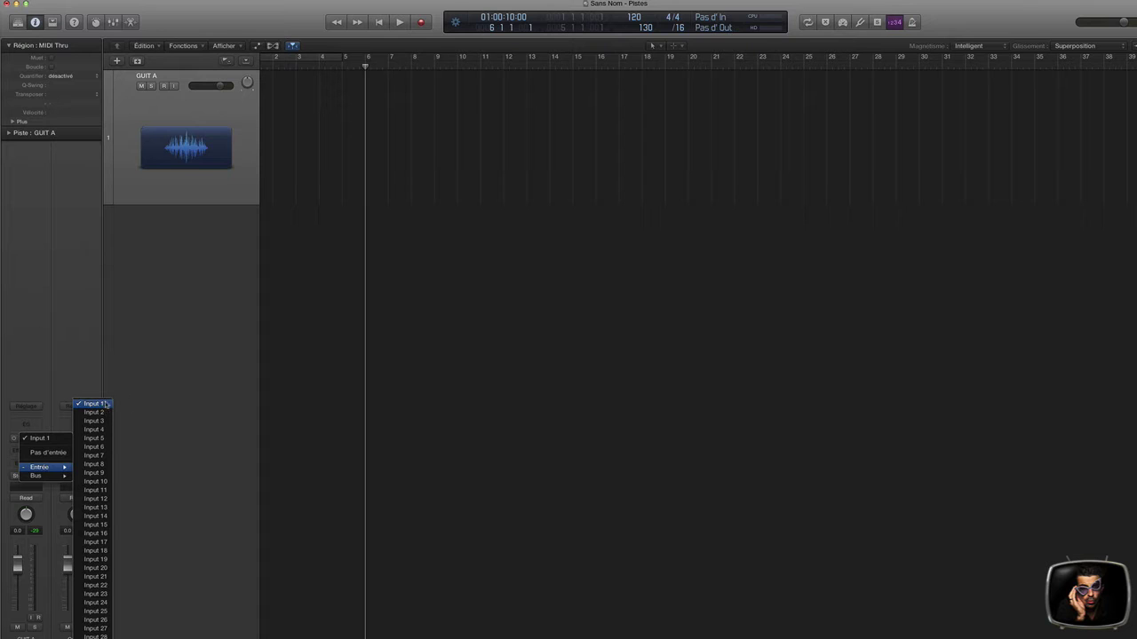
{"action": "left_click", "coordinate": [190, 111]}
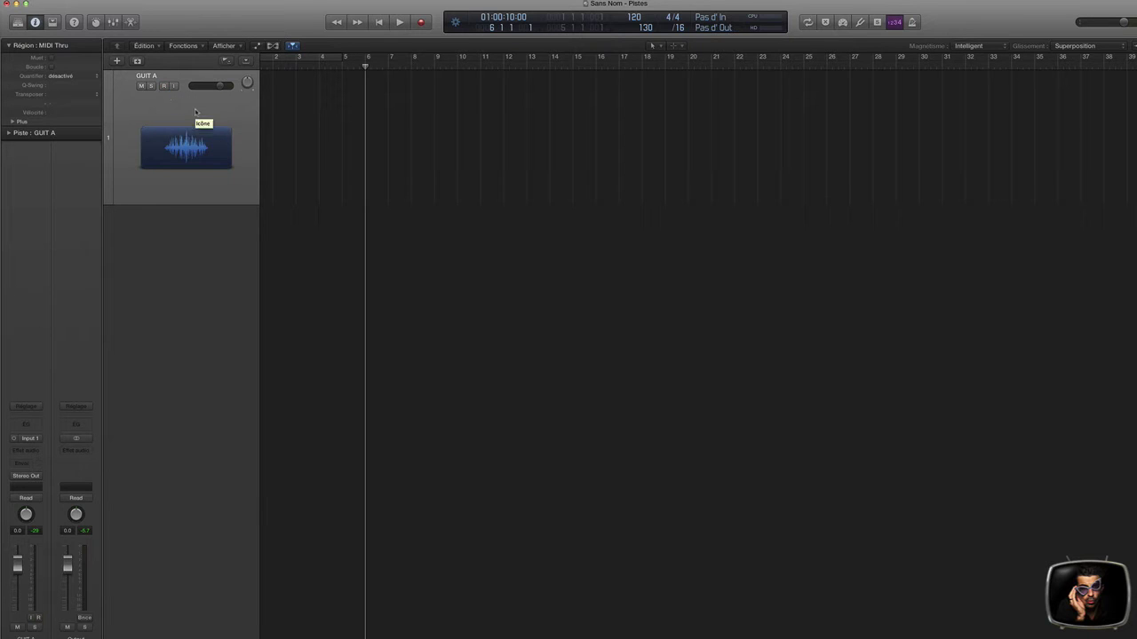
Set the record mode to Enregistrement and record about one bar on the GUIT A track from bar 9.
{"action": "right_click", "coordinate": [422, 22]}
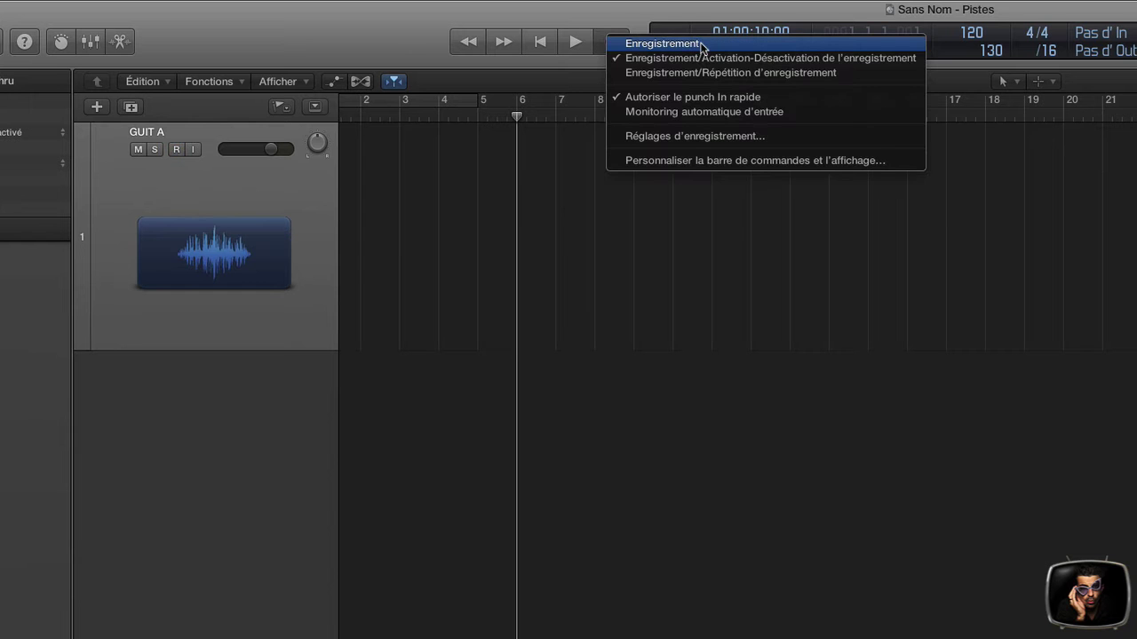
{"action": "left_click", "coordinate": [701, 44]}
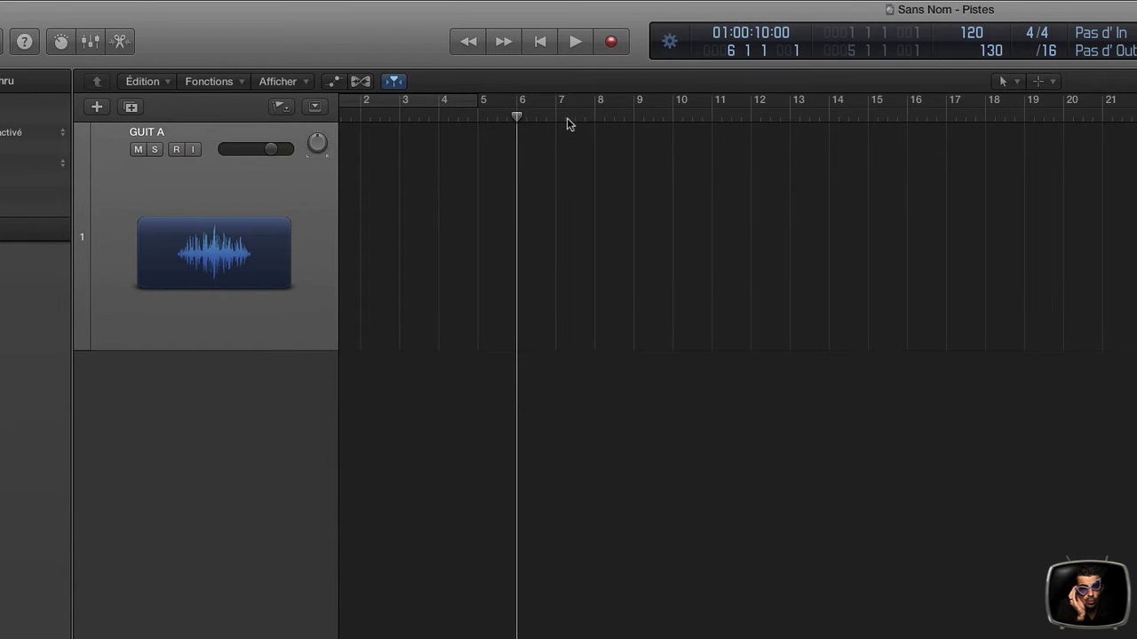
{"action": "left_click_drag", "start_coordinate": [657, 117], "coordinate": [634, 142]}
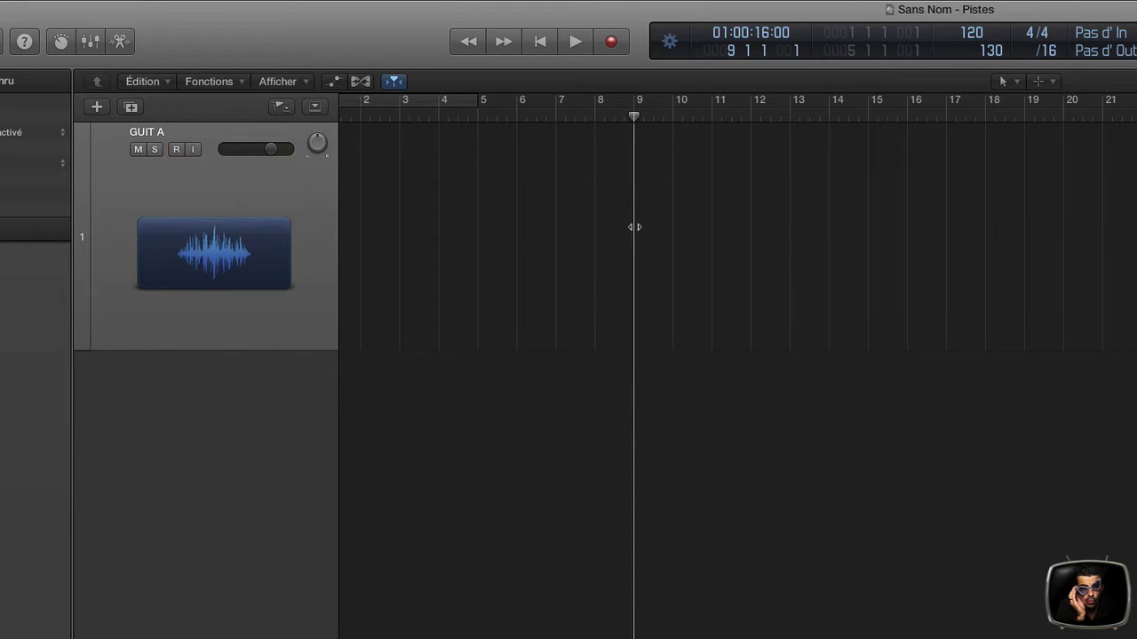
{"action": "key", "text": "r"}
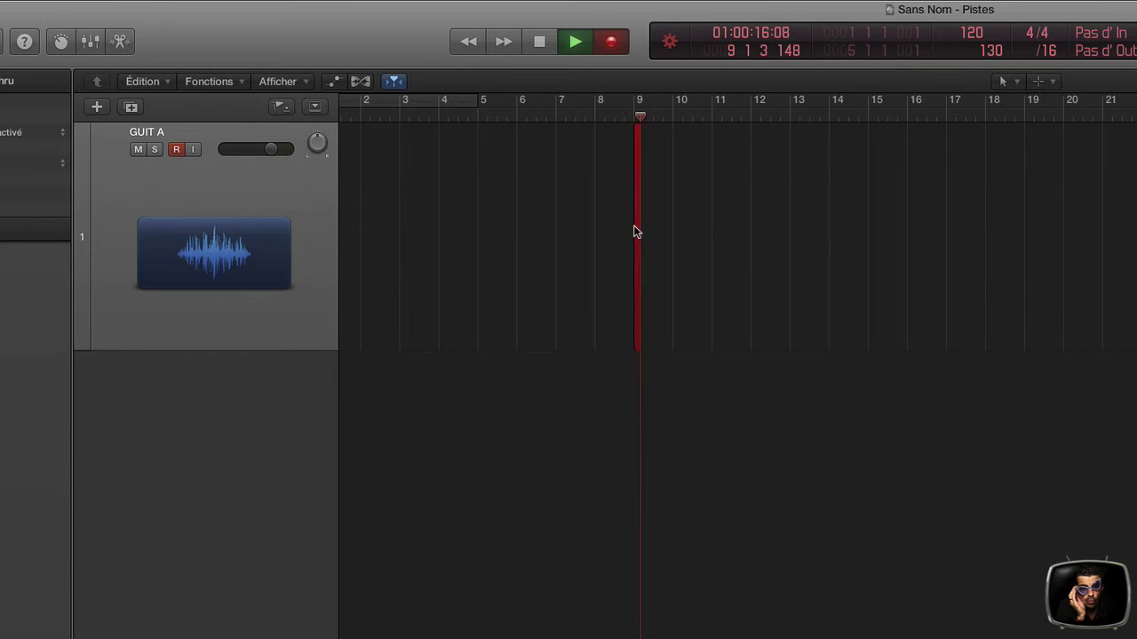
{"action": "key", "text": "space"}
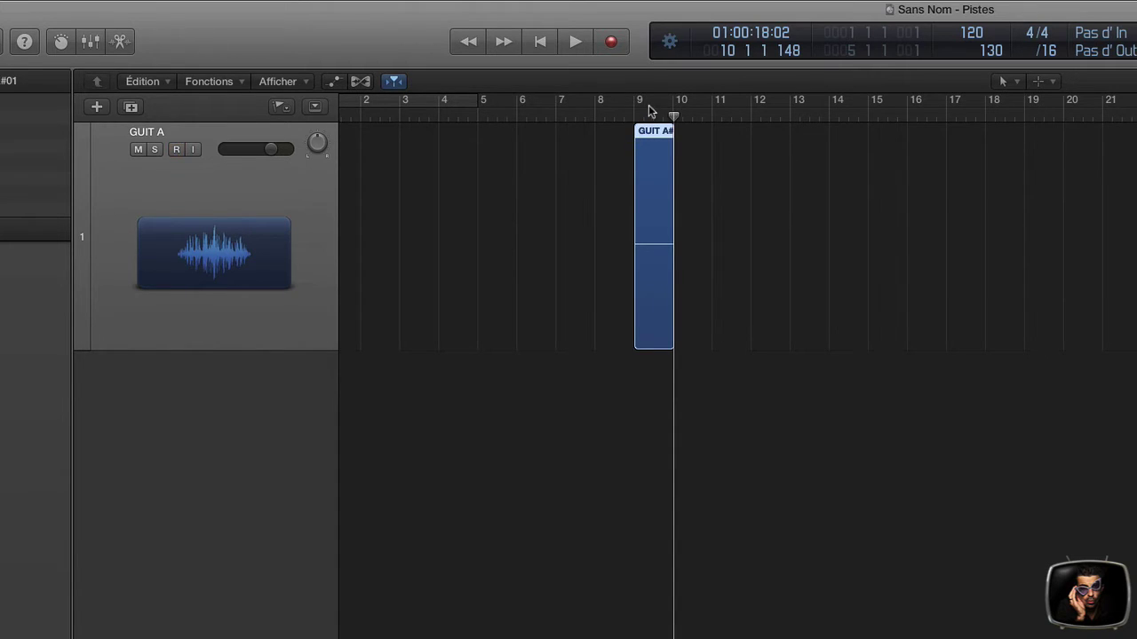
Return the playhead to bar 9 and delete the recorded GUIT A region together with its audio file.
{"action": "left_click", "coordinate": [636, 116]}
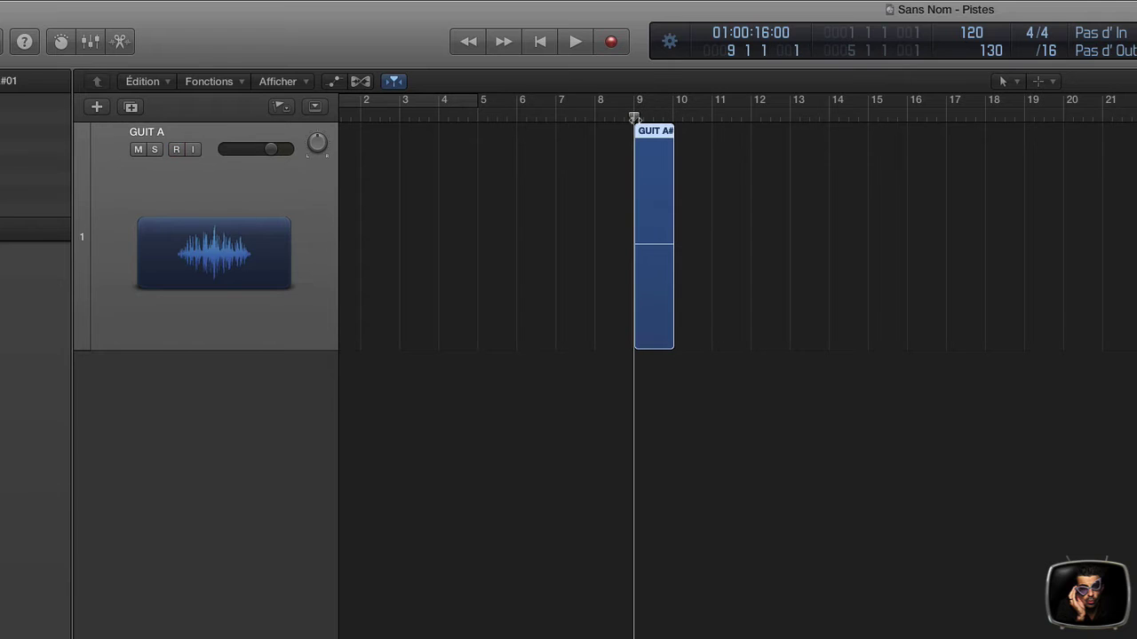
{"action": "left_click_drag", "start_coordinate": [730, 160], "coordinate": [670, 281]}
{"action": "key", "text": "Delete"}
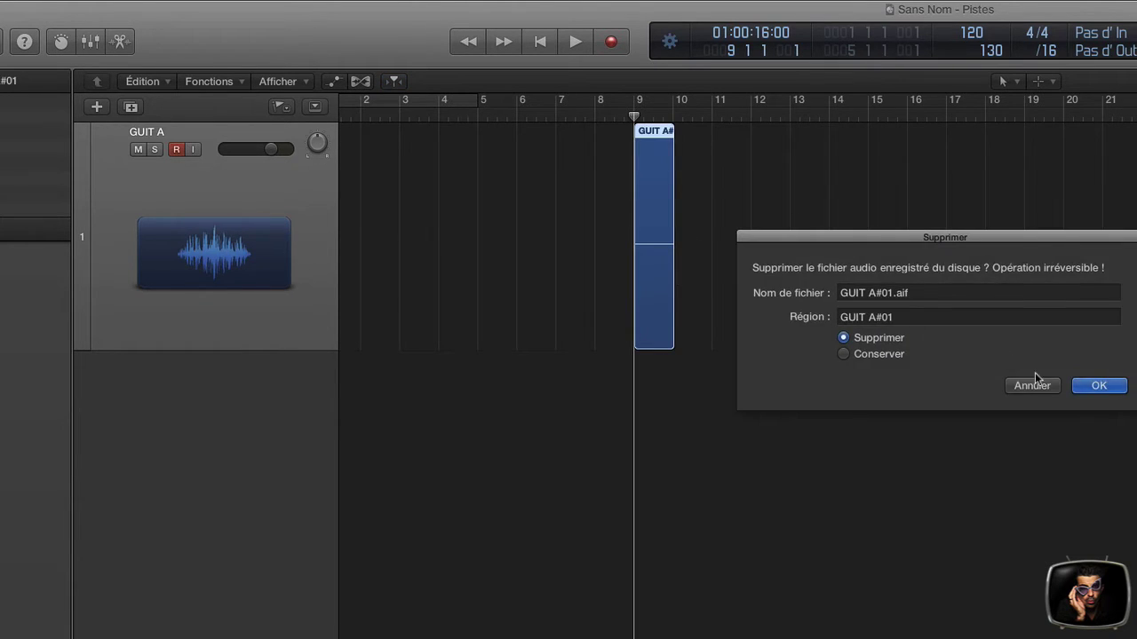
{"action": "left_click", "coordinate": [1087, 382]}
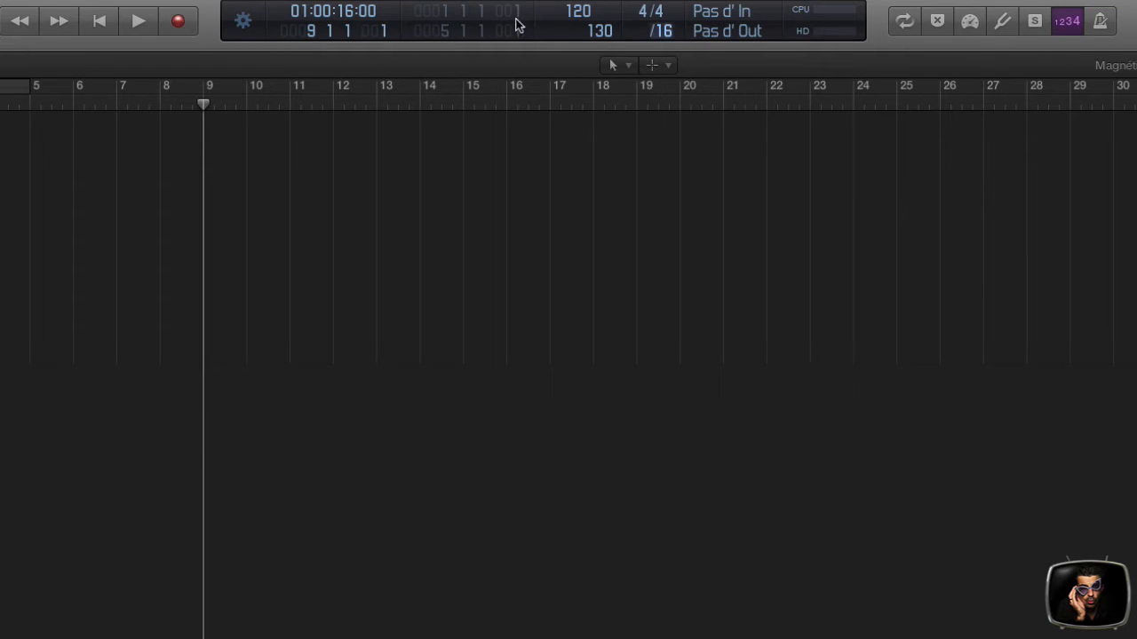
Switch to Enregistrement/Activation-Désactivation mode and record from bar 9, punching out after bar 13, back in after bar 15, and stopping at bar 17.
{"action": "right_click", "coordinate": [180, 23]}
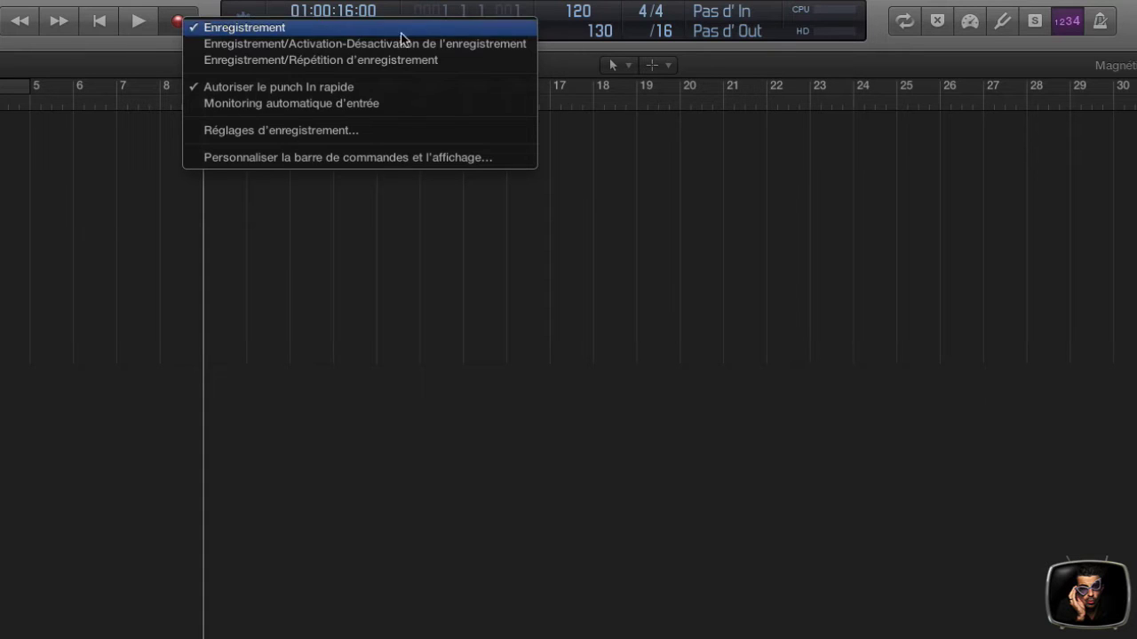
{"action": "left_click", "coordinate": [516, 49]}
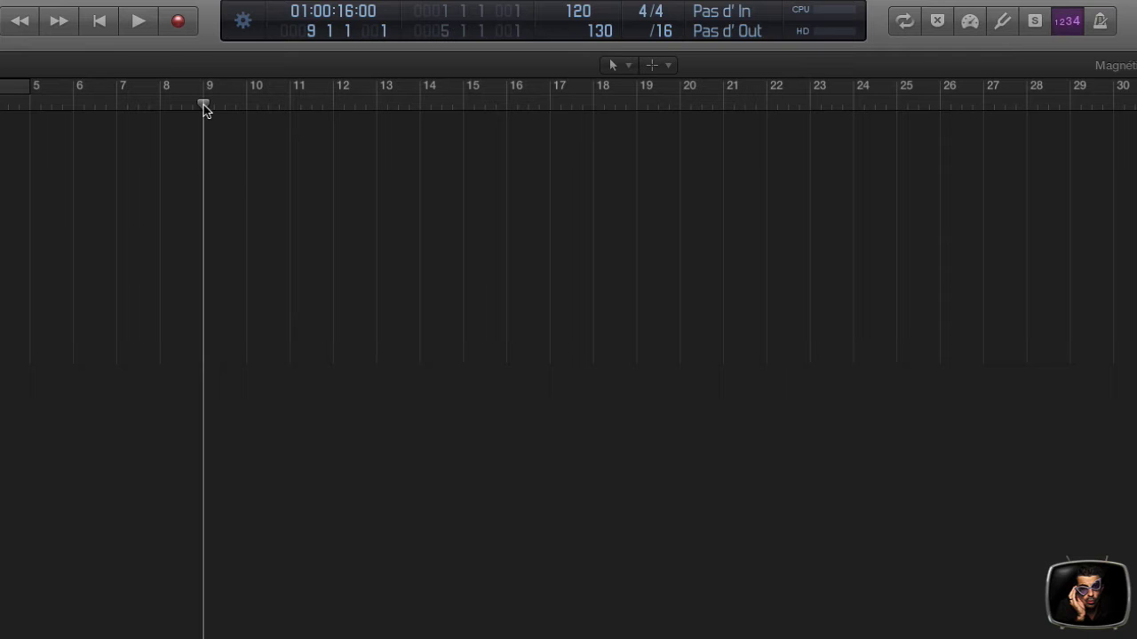
{"action": "key", "text": "r"}
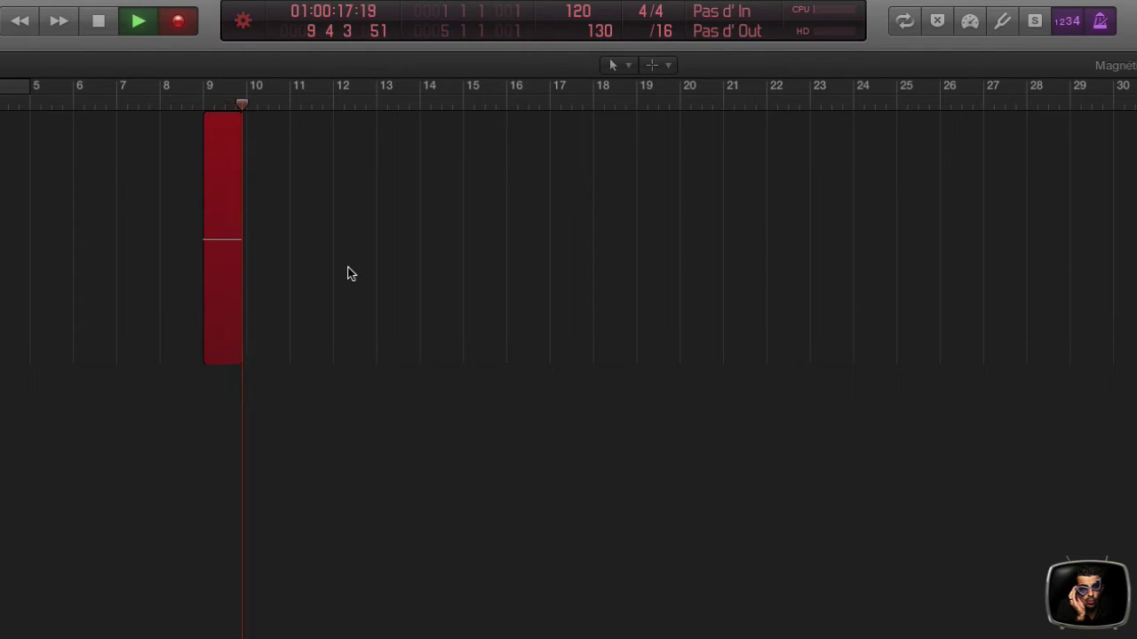
{"action": "left_click", "coordinate": [178, 21]}
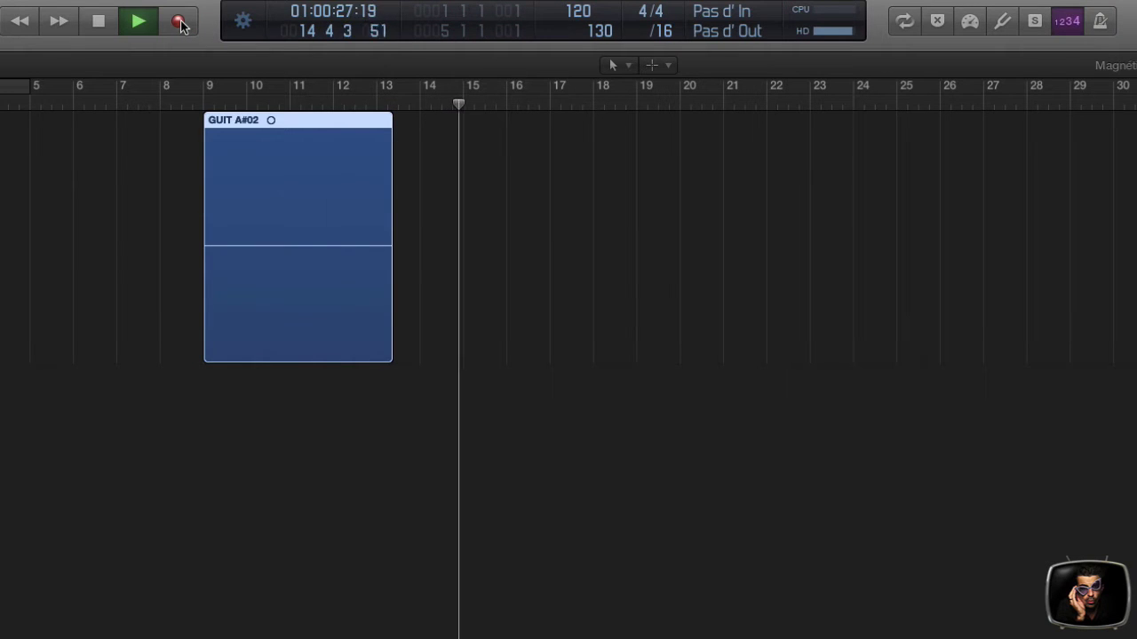
{"action": "left_click", "coordinate": [178, 22]}
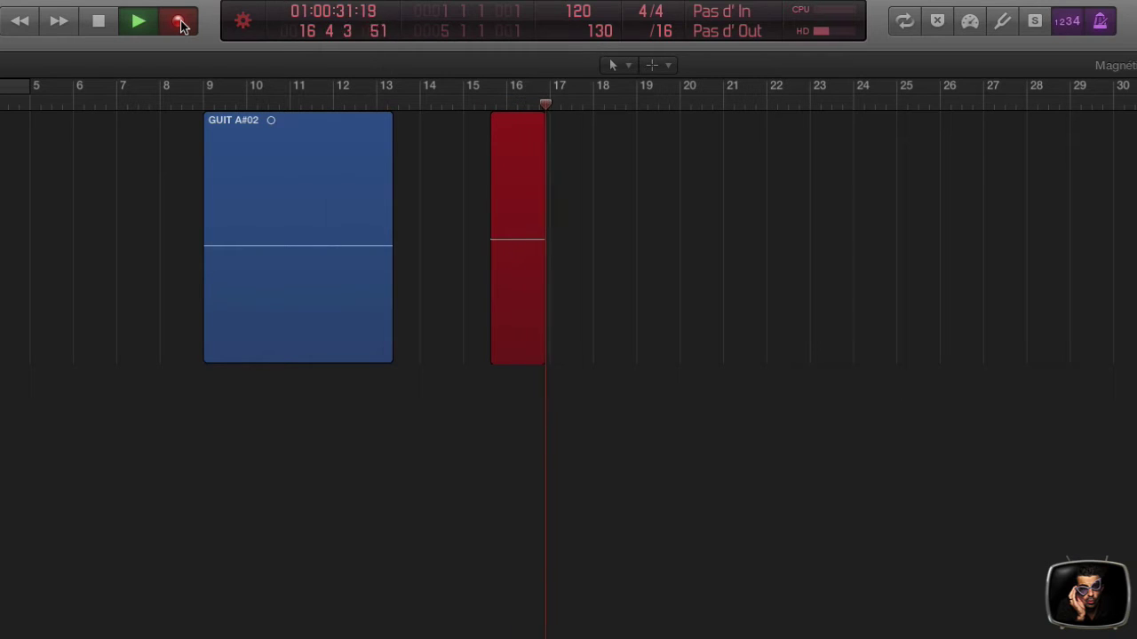
{"action": "key", "text": "space"}
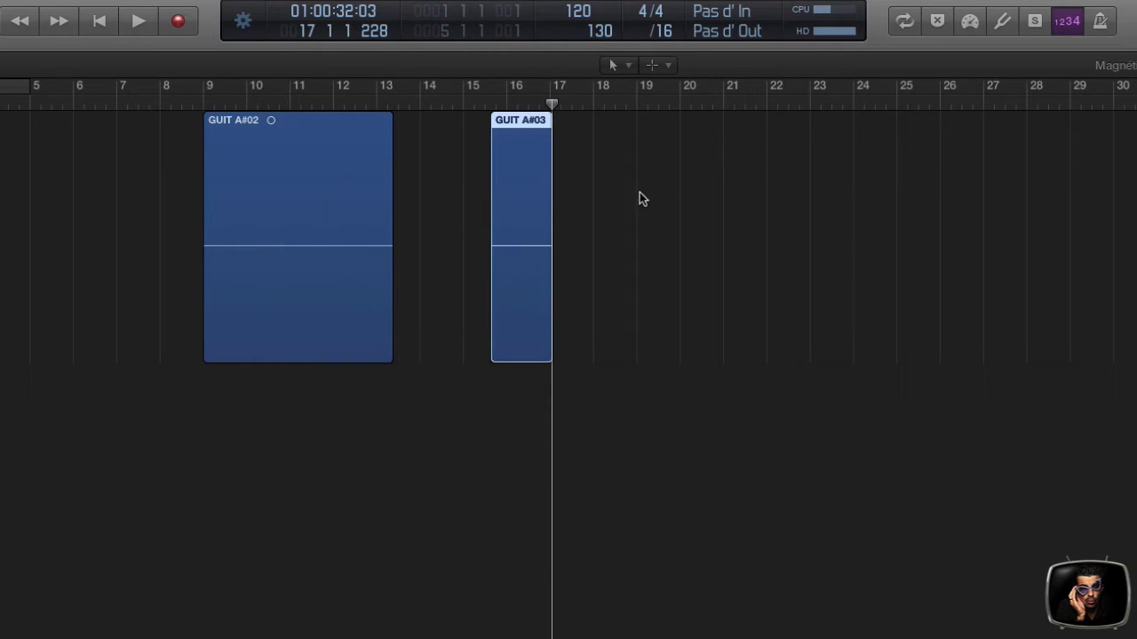
Delete both punched-in regions from the GUIT A track together with their audio files.
{"action": "left_click_drag", "start_coordinate": [754, 181], "coordinate": [253, 286]}
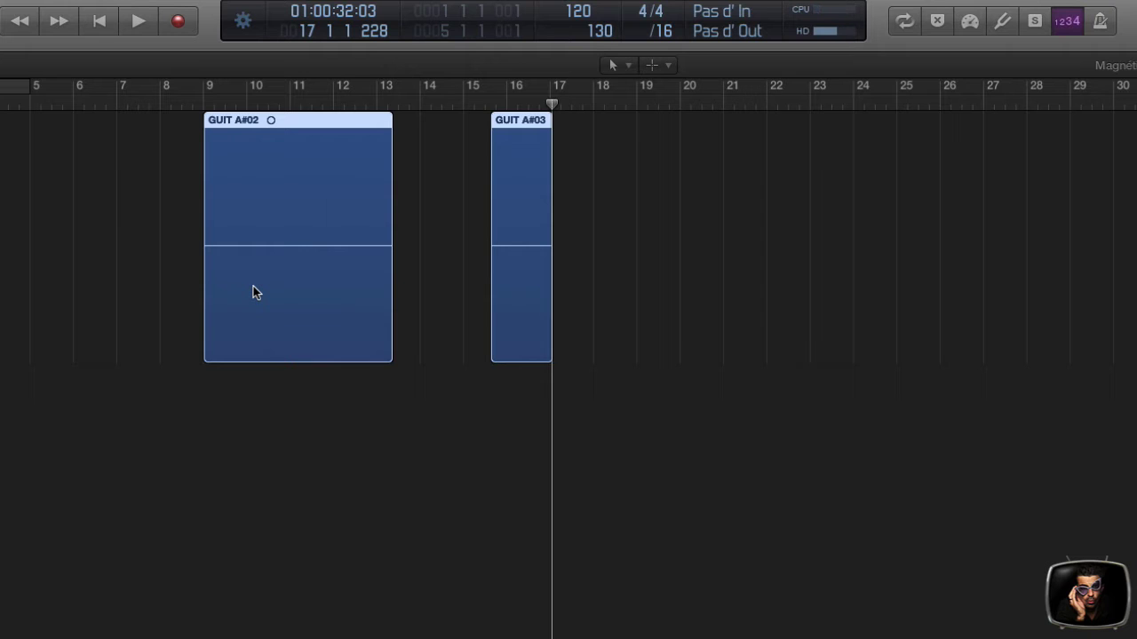
{"action": "key", "text": "Delete"}
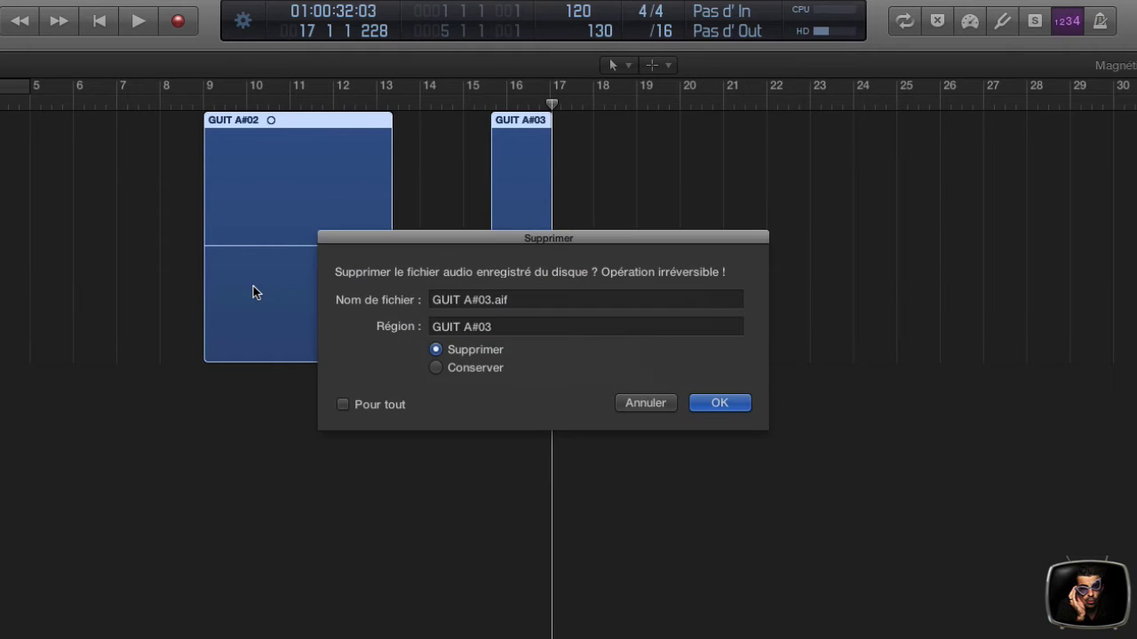
{"action": "key", "text": "Return"}
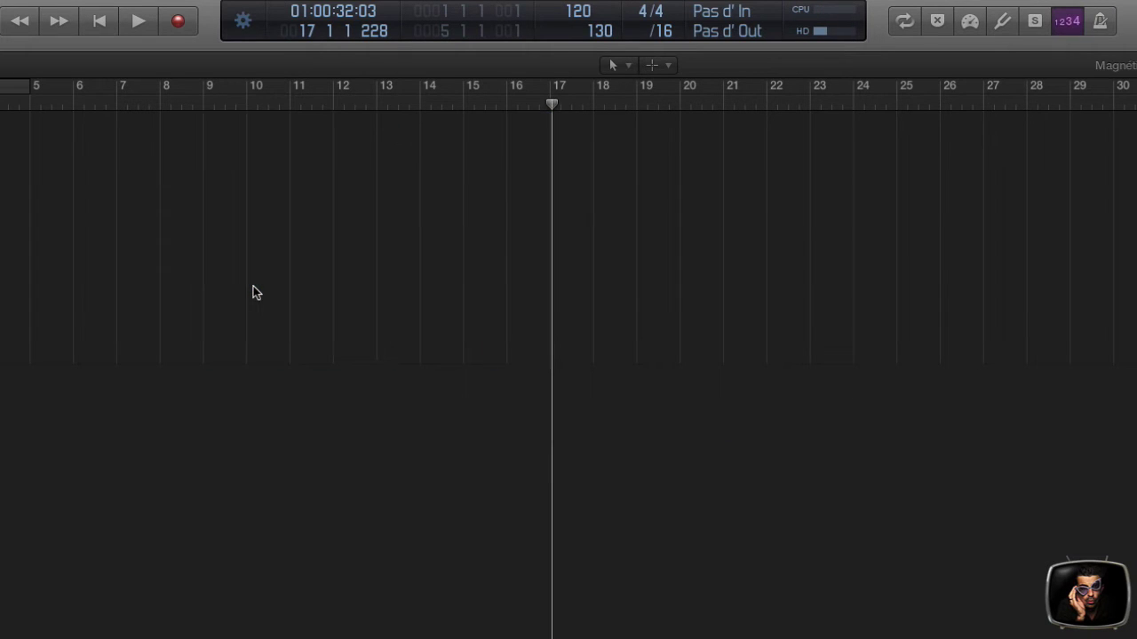
Switch to Enregistrement/Répétition mode, record from bar 11, restart the take while recording, and stop after bar 13.
{"action": "left_click", "coordinate": [257, 105]}
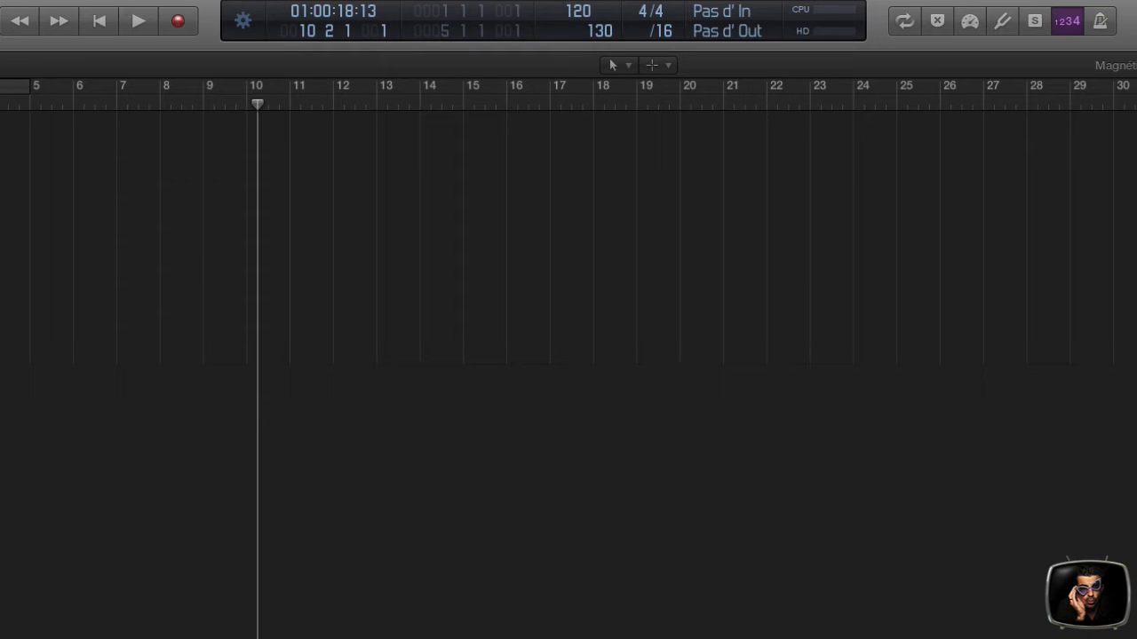
{"action": "right_click", "coordinate": [177, 20]}
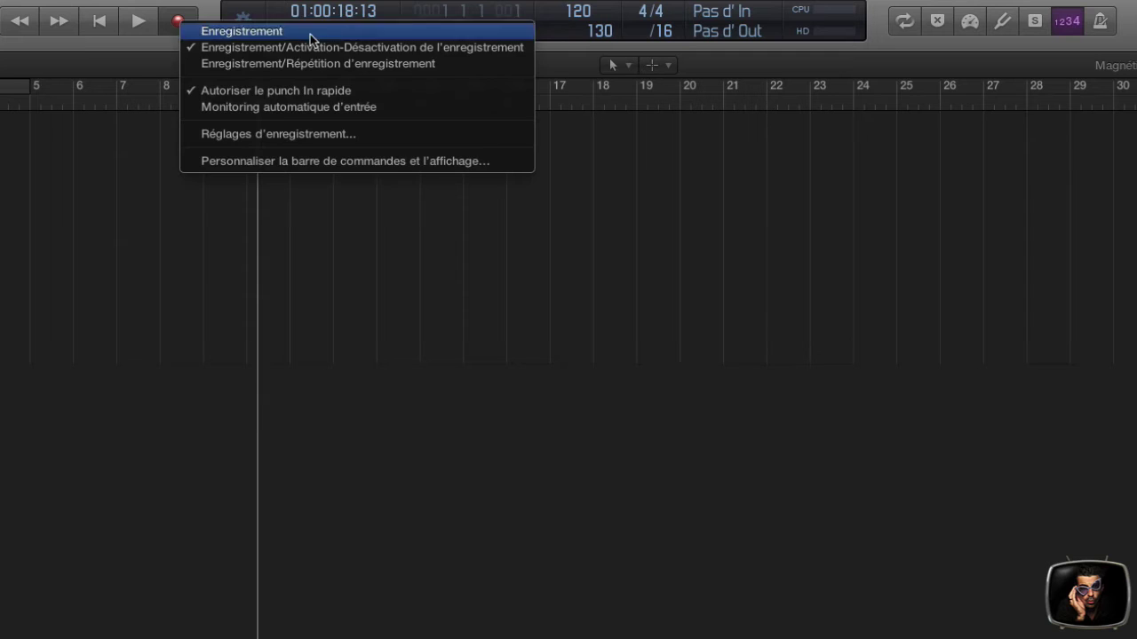
{"action": "left_click", "coordinate": [447, 71]}
{"action": "left_click", "coordinate": [294, 106]}
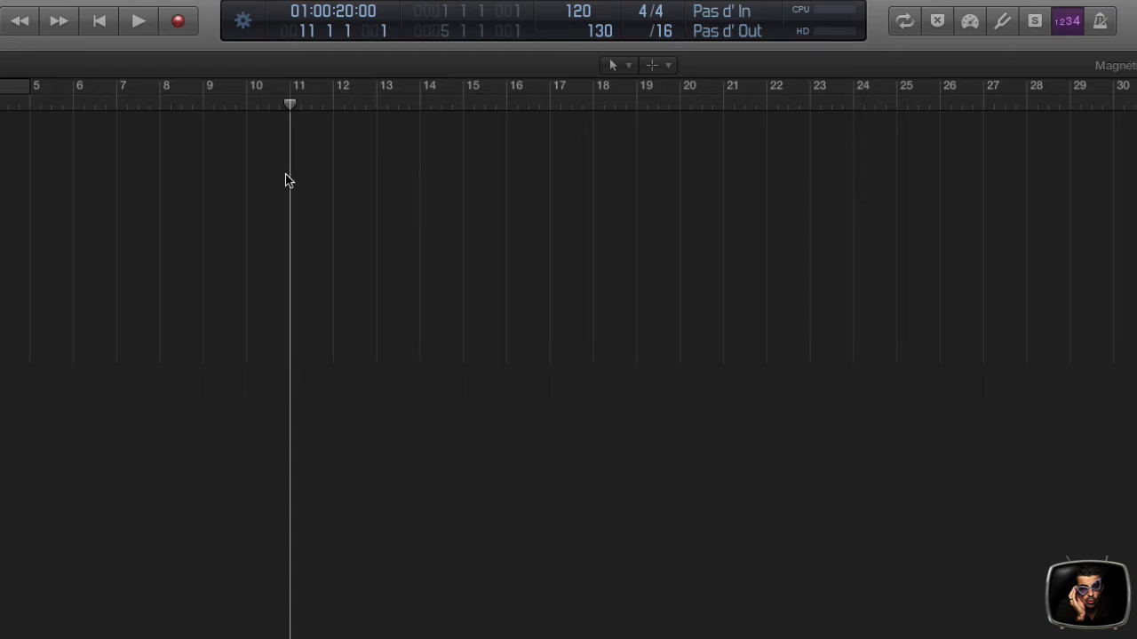
{"action": "left_click", "coordinate": [178, 21]}
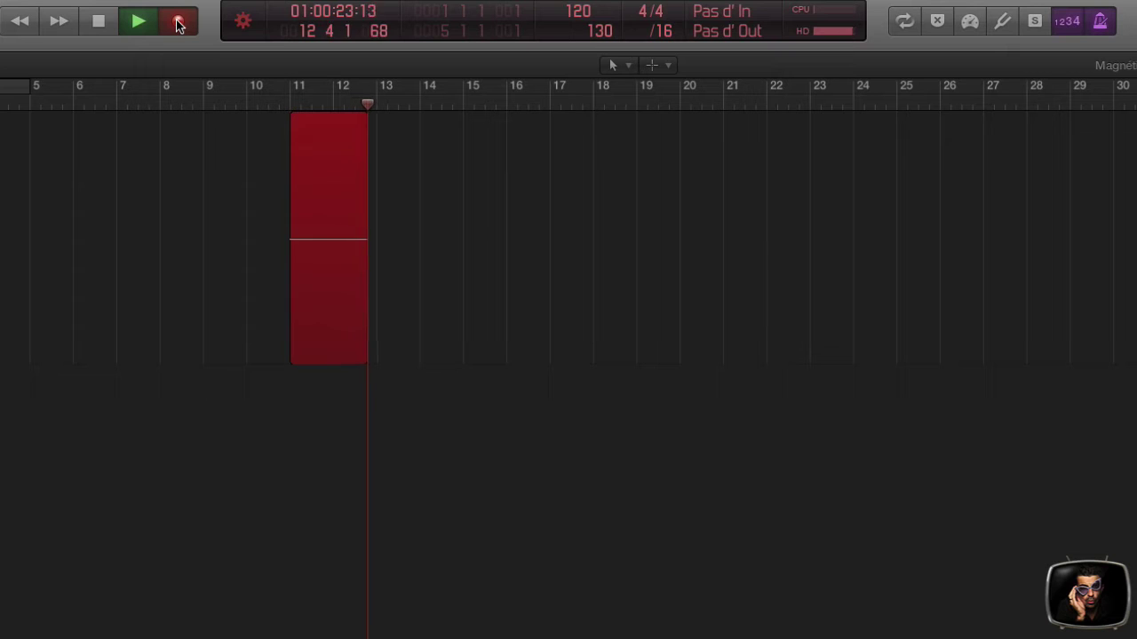
{"action": "left_click", "coordinate": [177, 21]}
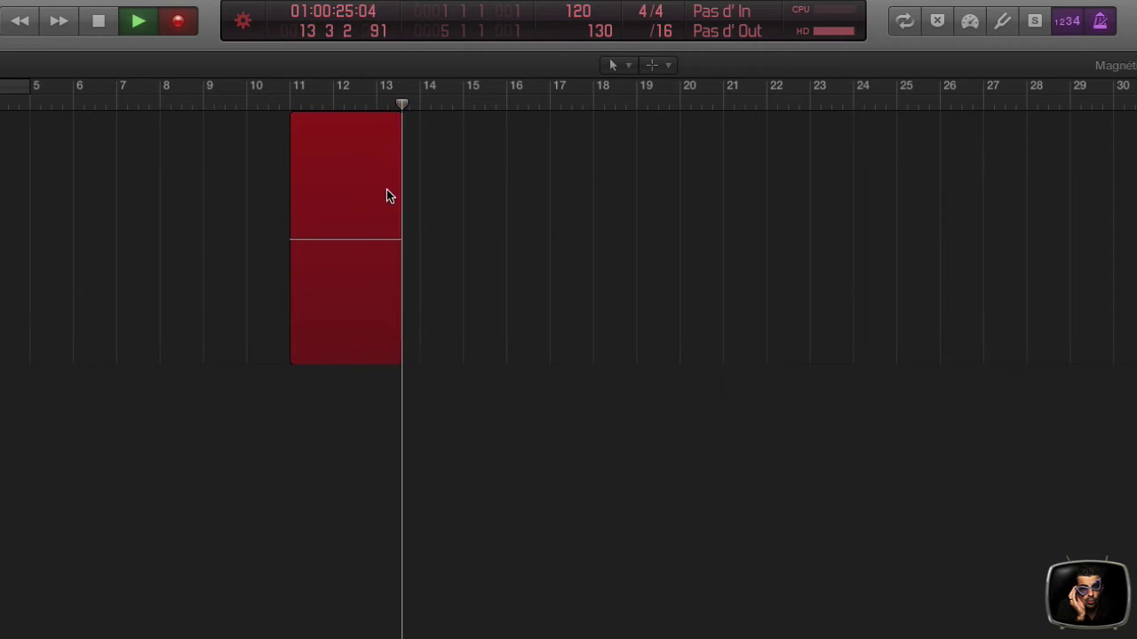
{"action": "key", "text": "space"}
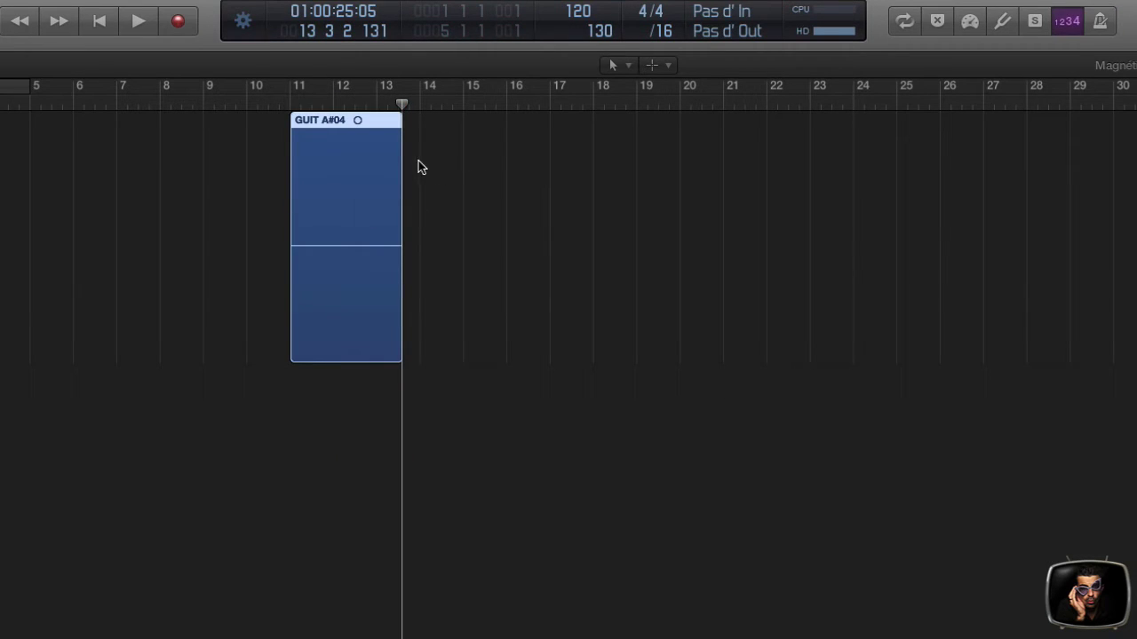
Delete the repeated take that starts at bar 11 of the GUIT A track.
{"action": "left_click_drag", "start_coordinate": [483, 181], "coordinate": [343, 303]}
{"action": "key", "text": "BackSpace"}
{"action": "key", "text": "Return"}
Set the record mode back to Enregistrement and open the project's recording settings.
{"action": "right_click", "coordinate": [177, 23]}
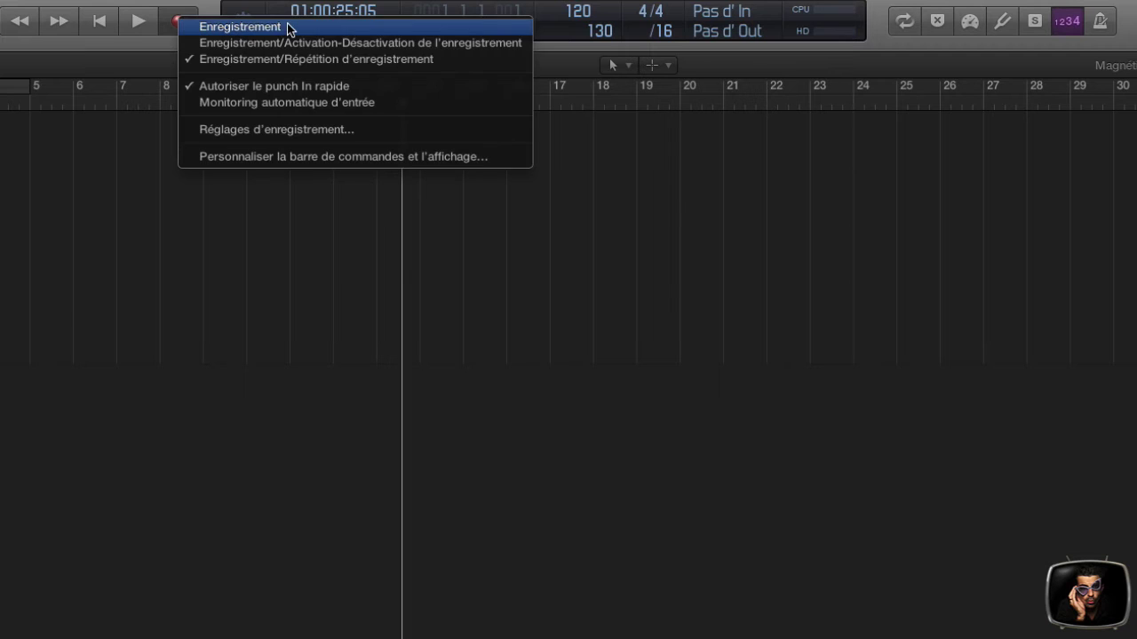
{"action": "key", "text": "Escape"}
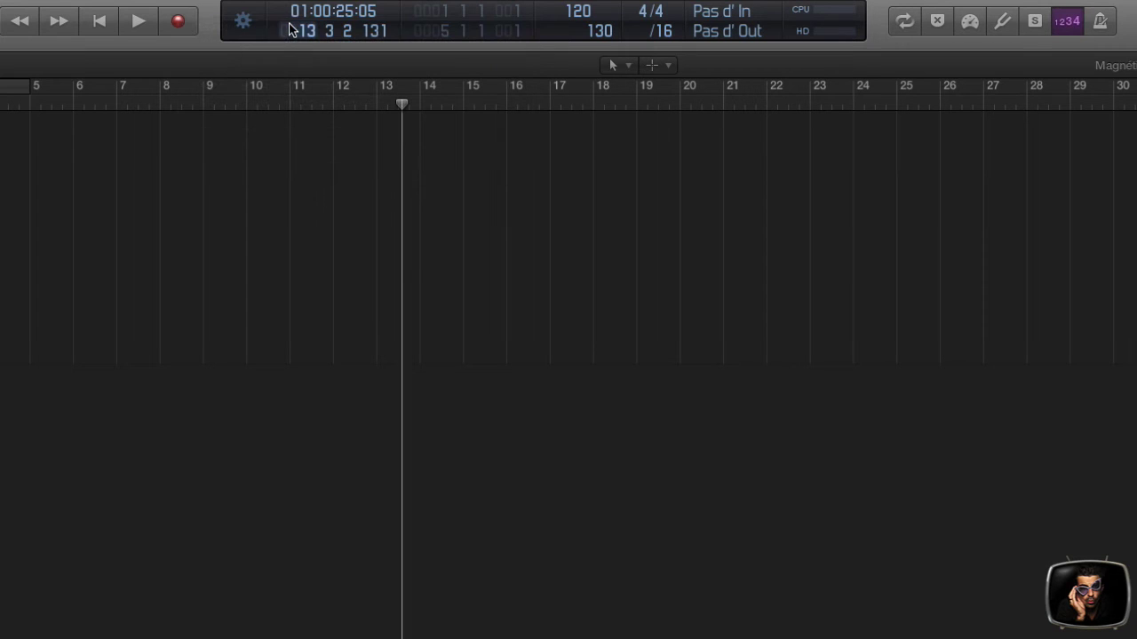
{"action": "right_click", "coordinate": [183, 23]}
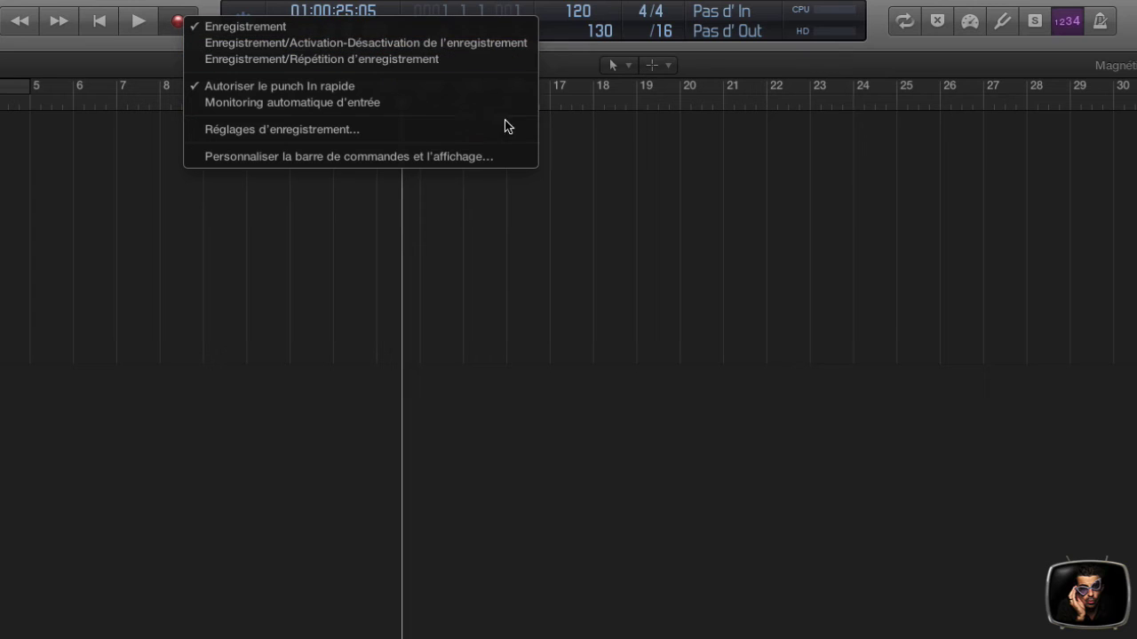
{"action": "left_click", "coordinate": [903, 206]}
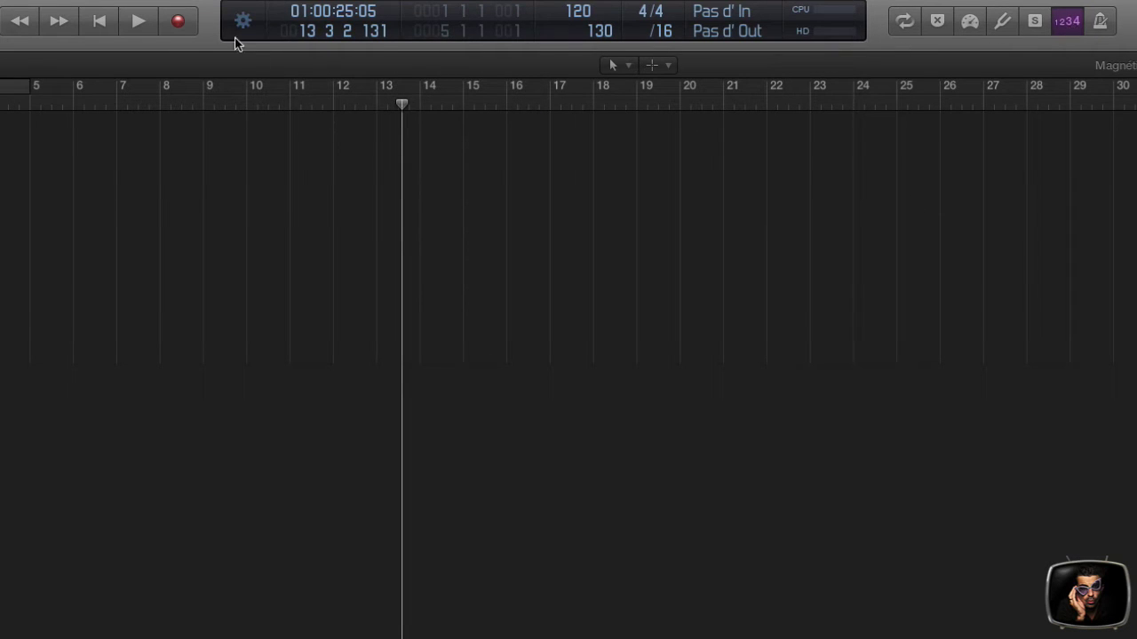
{"action": "right_click", "coordinate": [177, 20]}
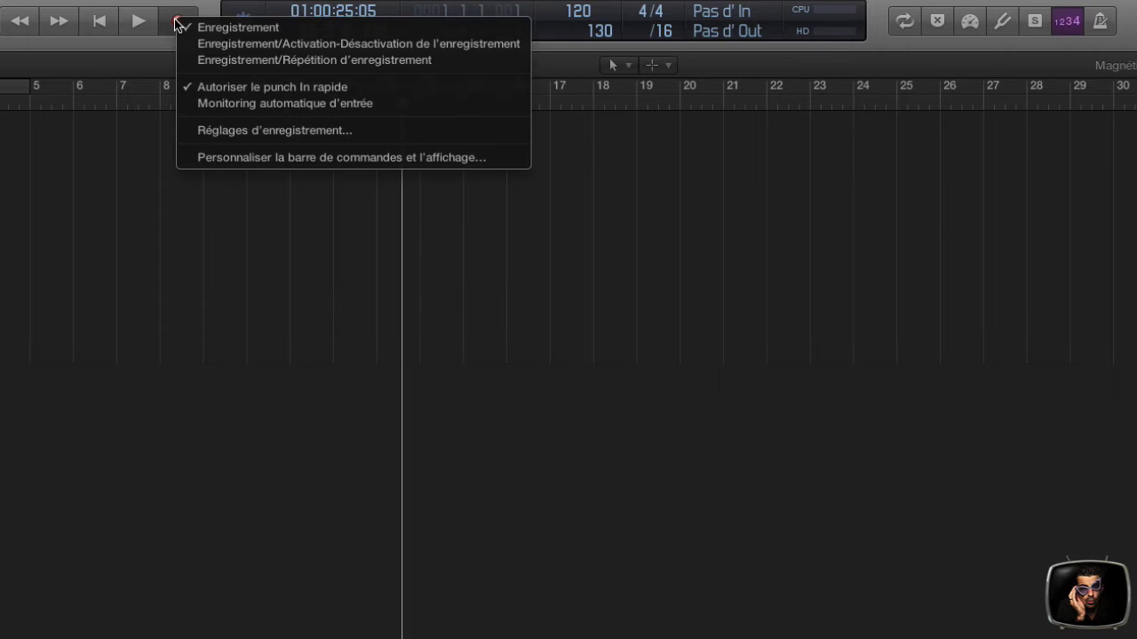
{"action": "left_click", "coordinate": [352, 139]}
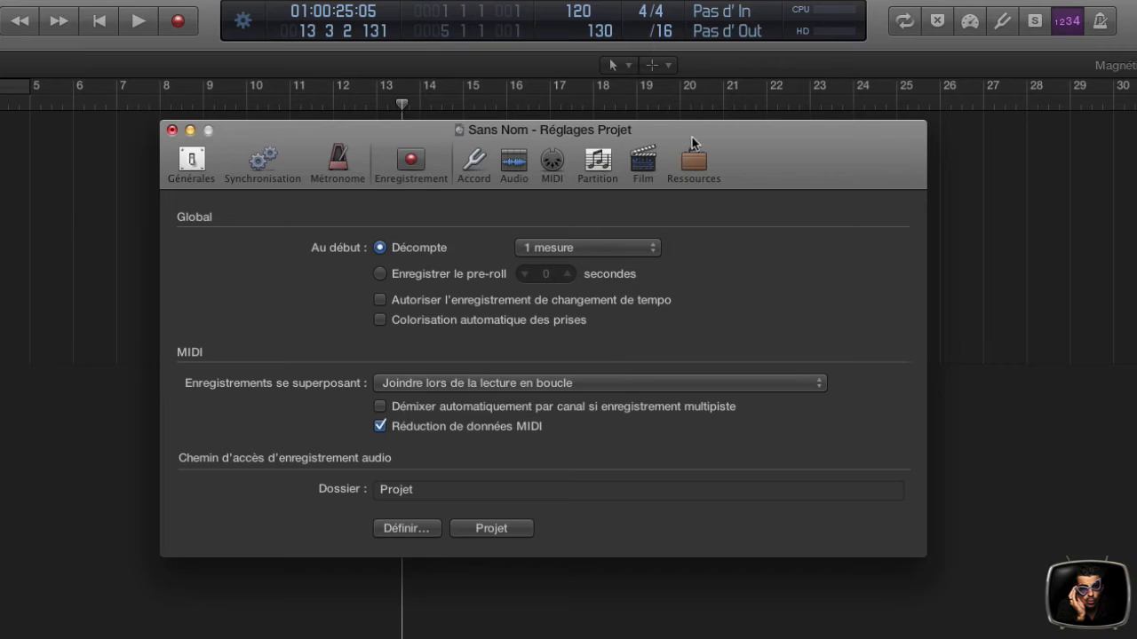
Set the recording count-in (Décompte) to 2 mesures and close the project settings.
{"action": "left_click_drag", "start_coordinate": [692, 137], "coordinate": [647, 110]}
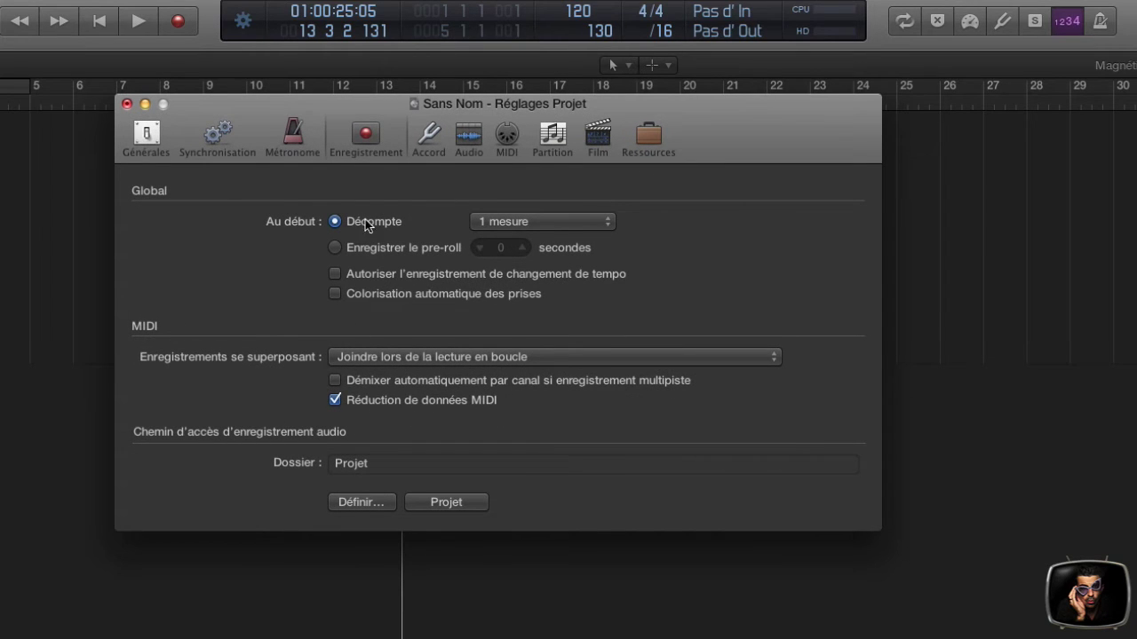
{"action": "left_click", "coordinate": [511, 223]}
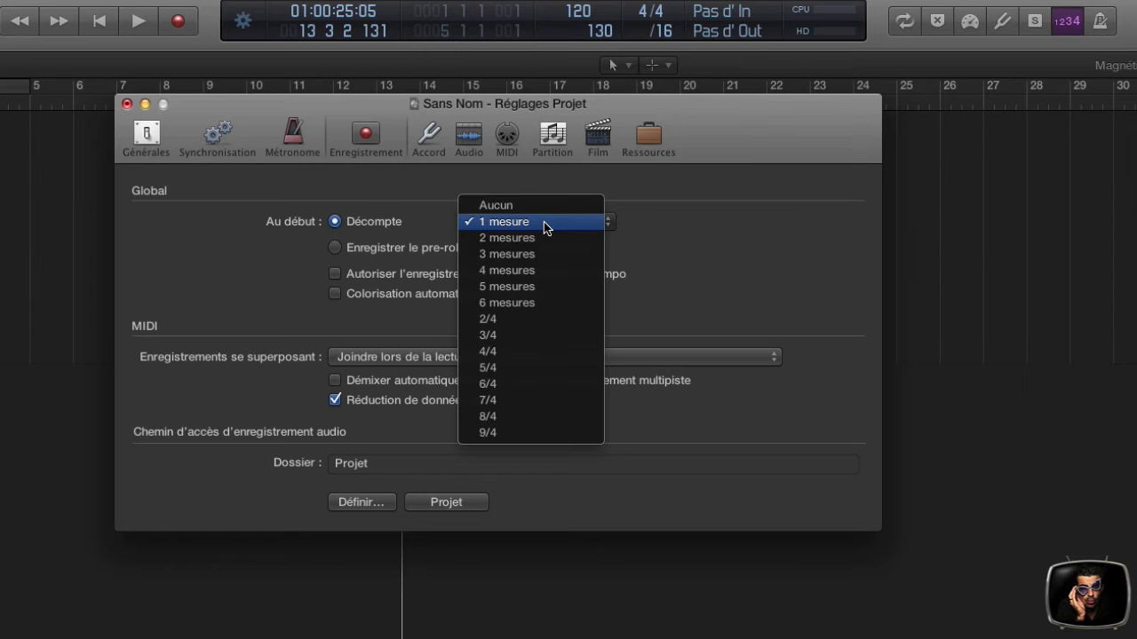
{"action": "left_click", "coordinate": [570, 251]}
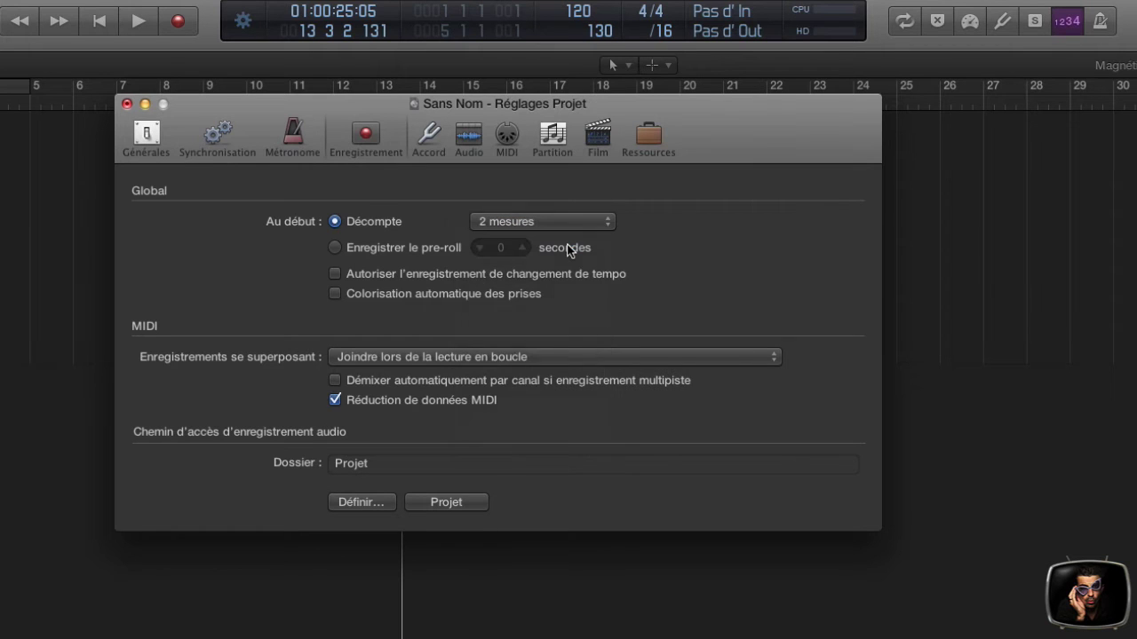
{"action": "left_click", "coordinate": [127, 105]}
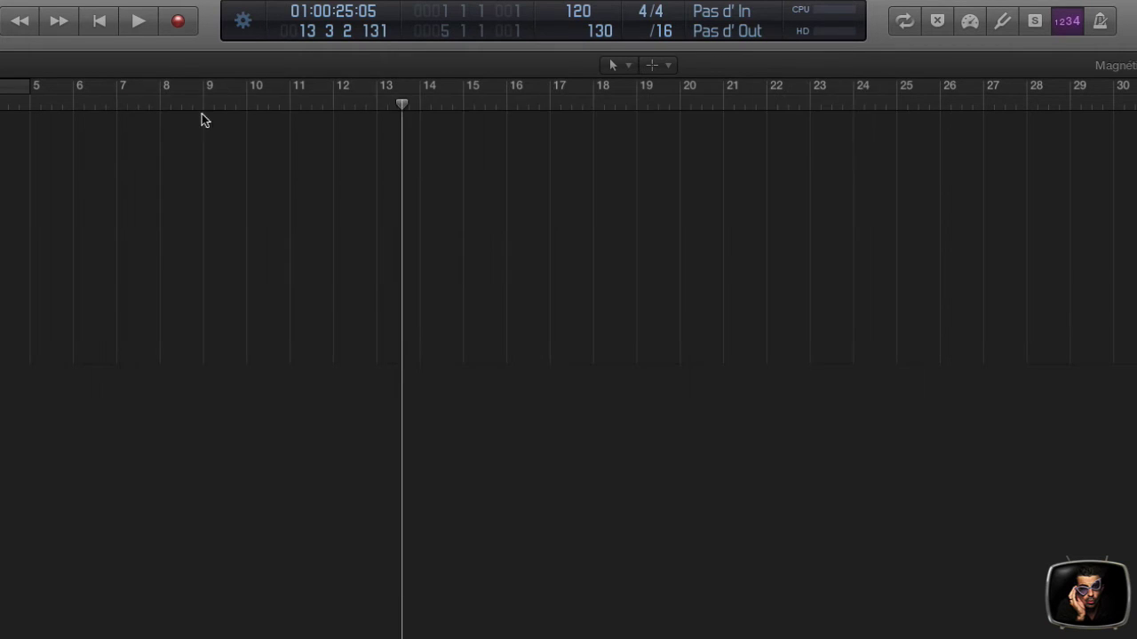
Record a take on the GUIT A track from bar 10 with the count-in, stop in bar 12, and delete the region.
{"action": "left_click", "coordinate": [185, 104]}
{"action": "left_click", "coordinate": [249, 104]}
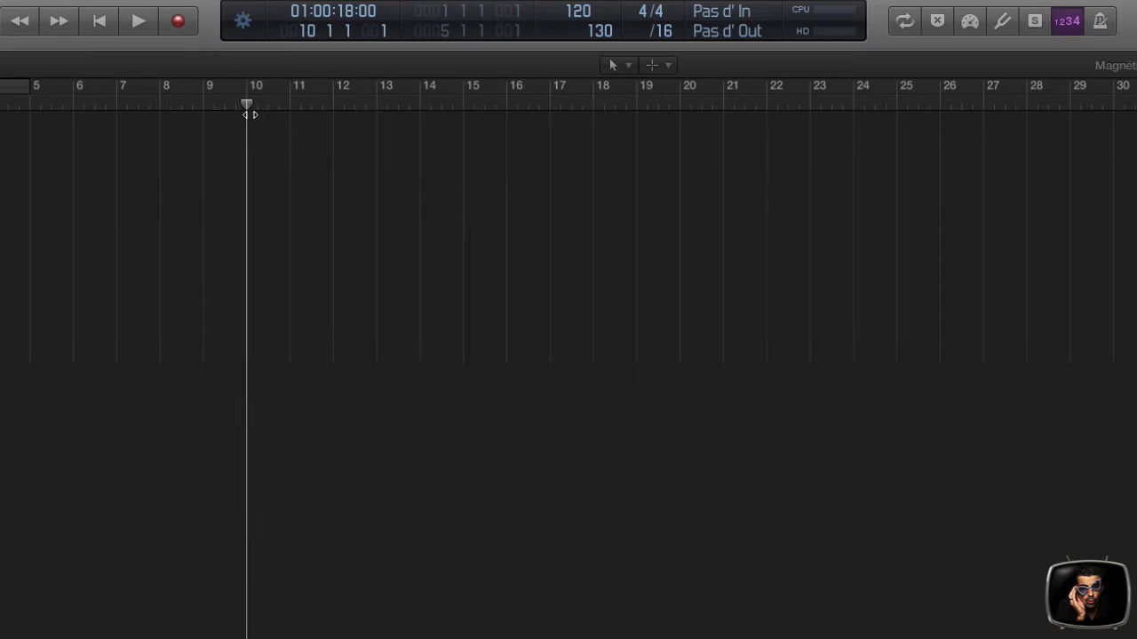
{"action": "left_click", "coordinate": [188, 36]}
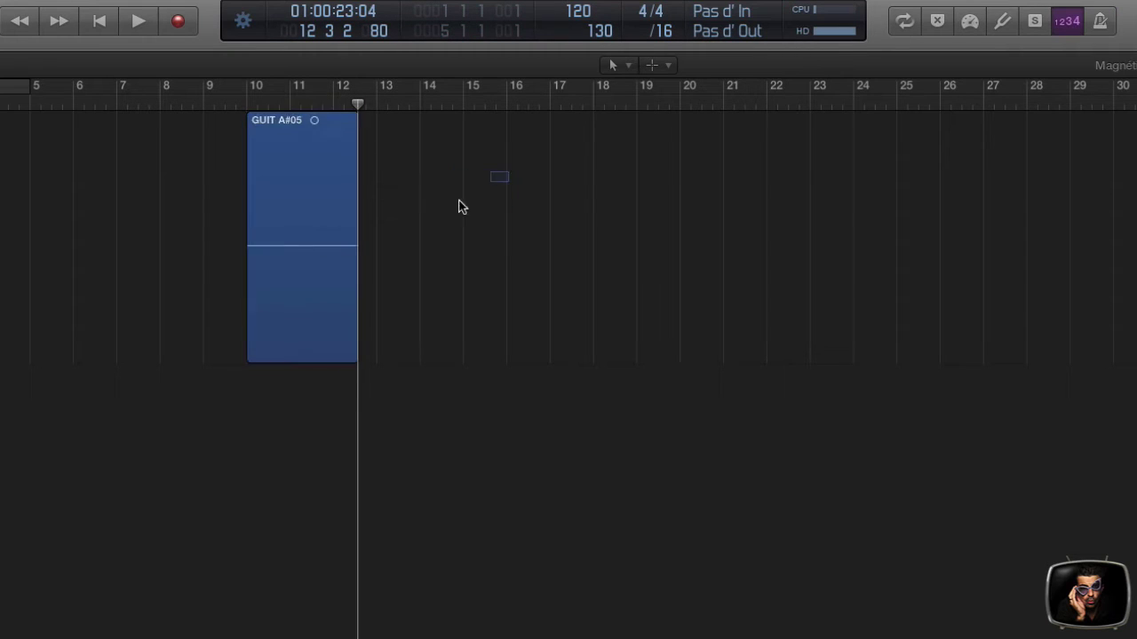
{"action": "key", "text": "Delete"}
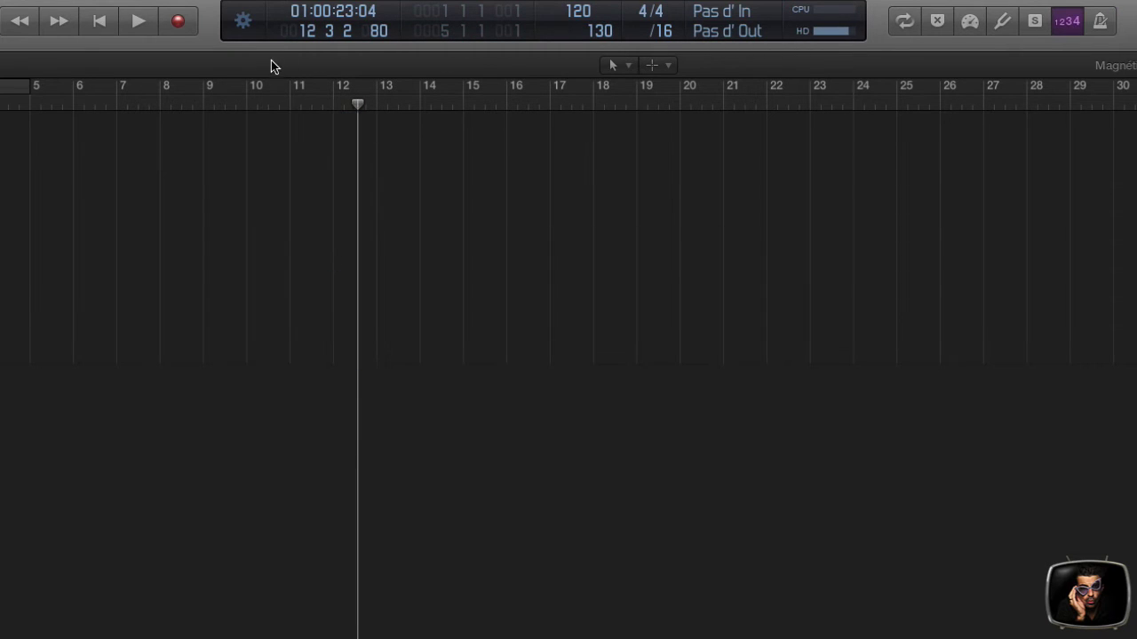
Switch to Enregistrement/Activation-Désactivation mode, play from about bar 9, punch in during bar 10, and stop at its end.
{"action": "right_click", "coordinate": [178, 21]}
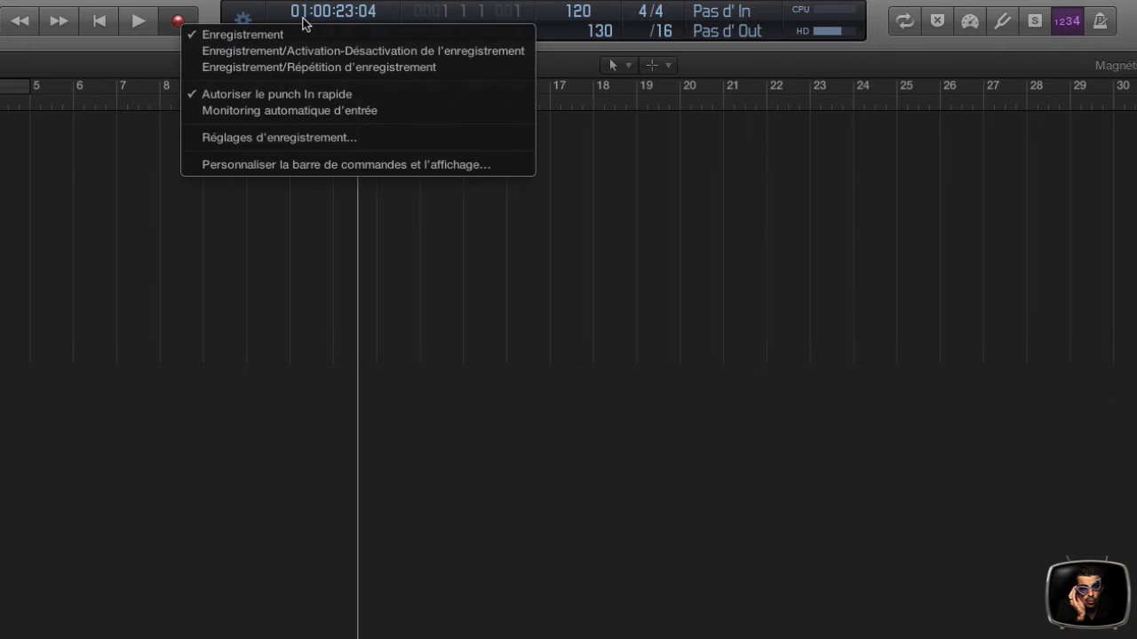
{"action": "left_click", "coordinate": [500, 53]}
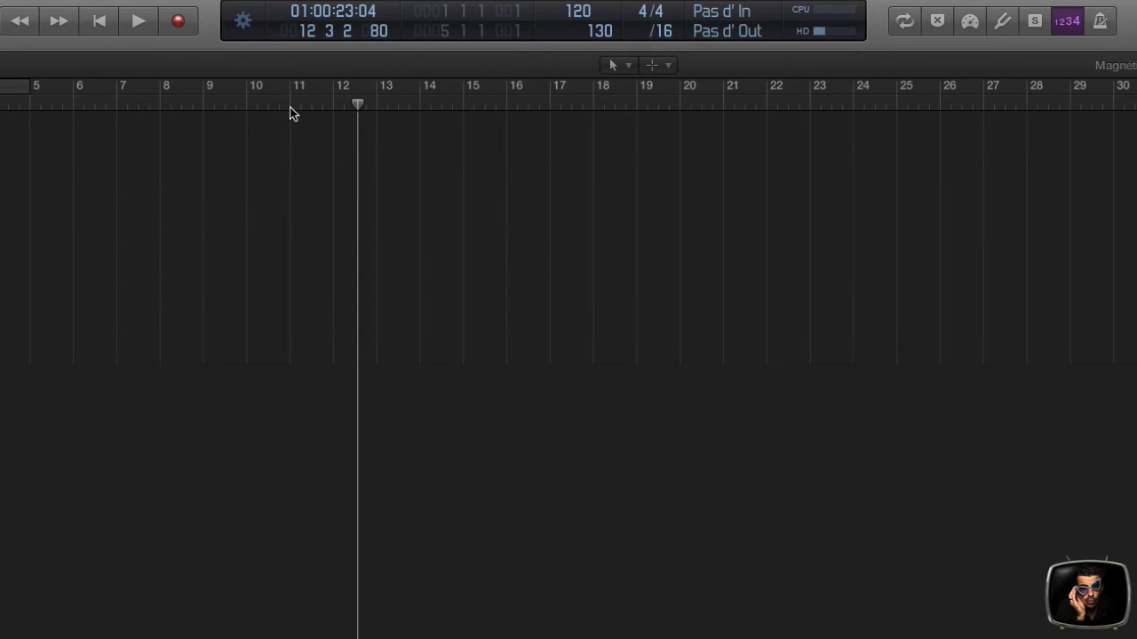
{"action": "left_click", "coordinate": [223, 100]}
{"action": "key", "text": "space"}
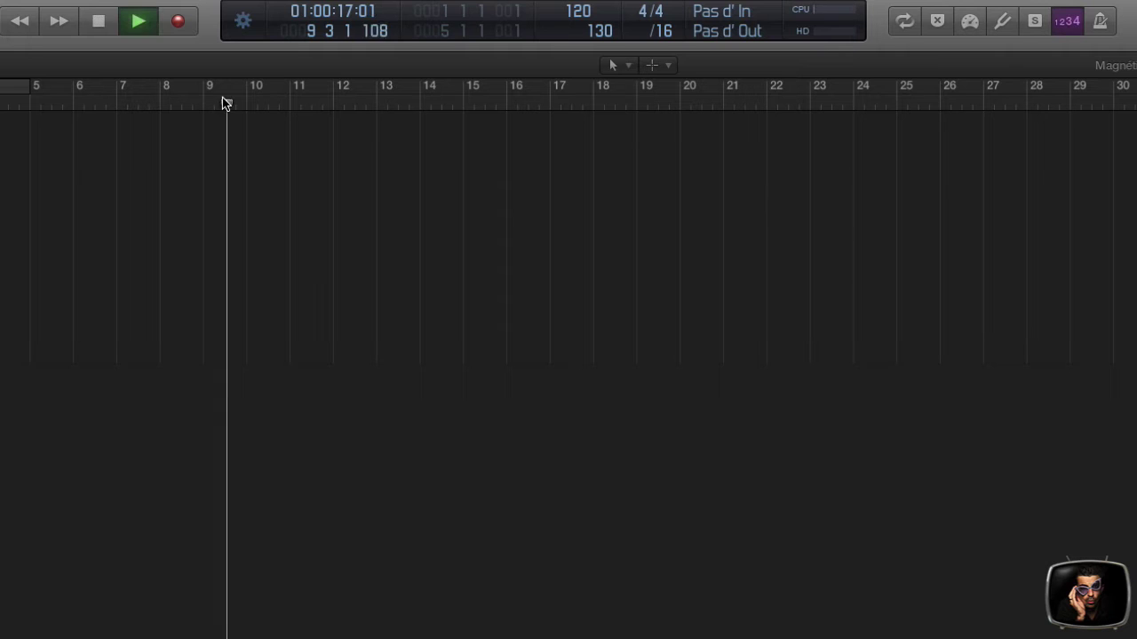
{"action": "left_click", "coordinate": [179, 23]}
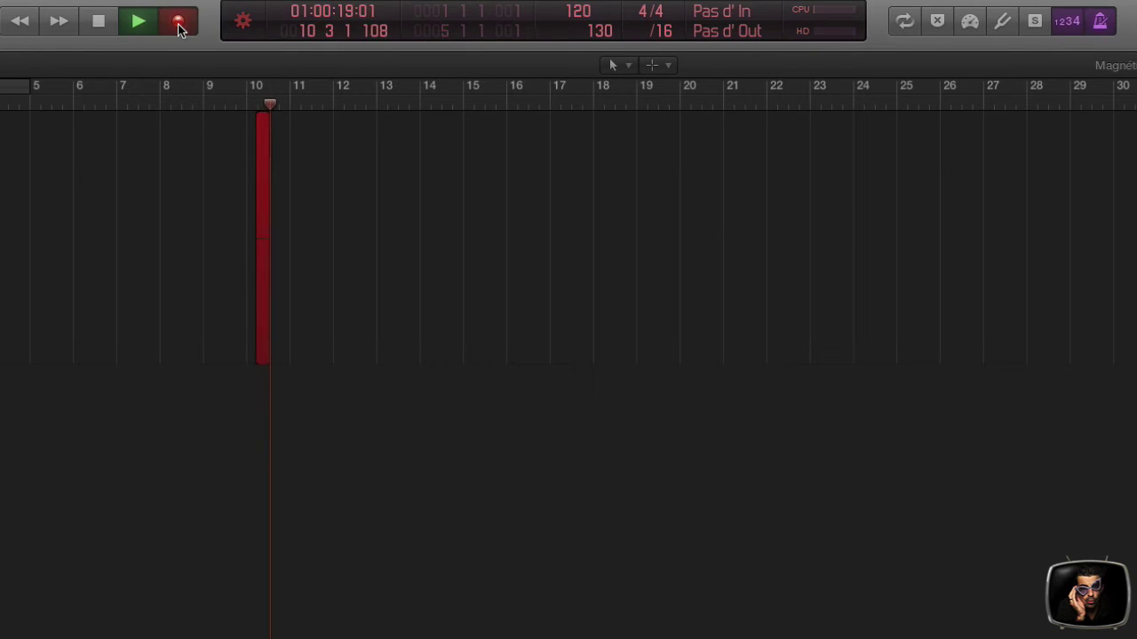
{"action": "key", "text": "space"}
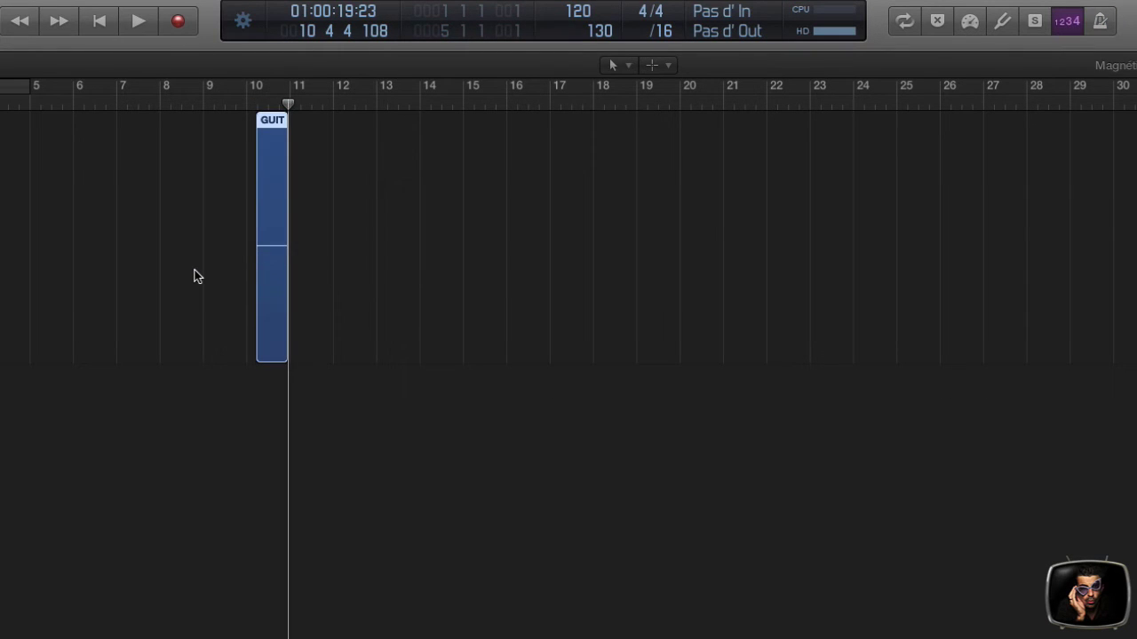
Replace the short take with two punched-in regions, from late bar 11 to bar 13 and from bar 15 to late bar 16.
{"action": "key", "text": "Delete"}
{"action": "key", "text": "Return"}
{"action": "left_click", "coordinate": [139, 22]}
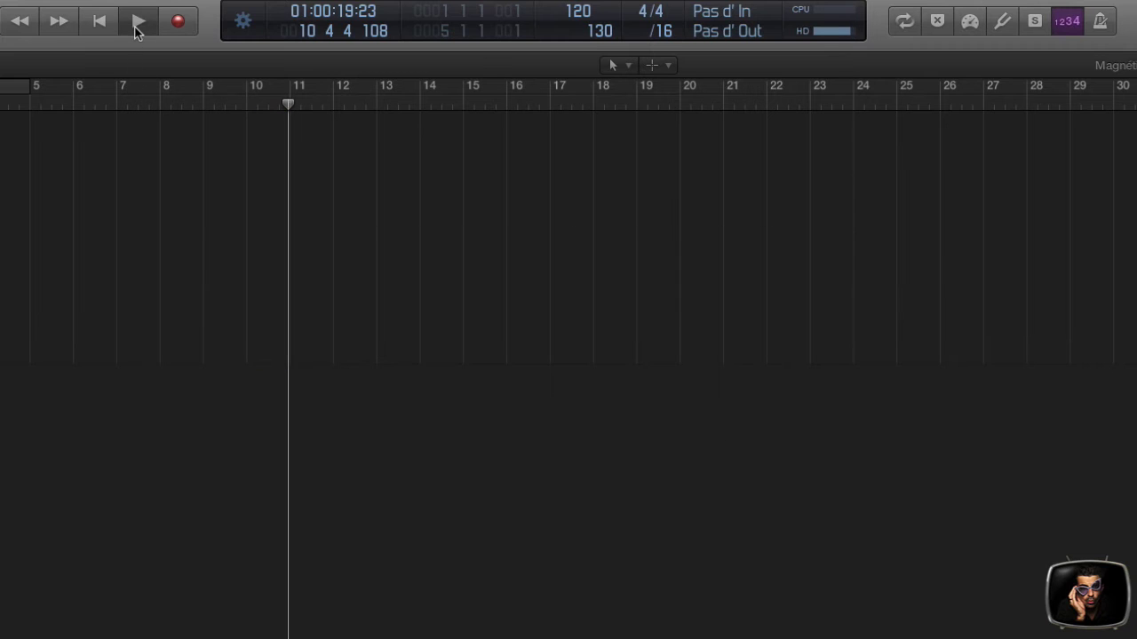
{"action": "left_click", "coordinate": [177, 21]}
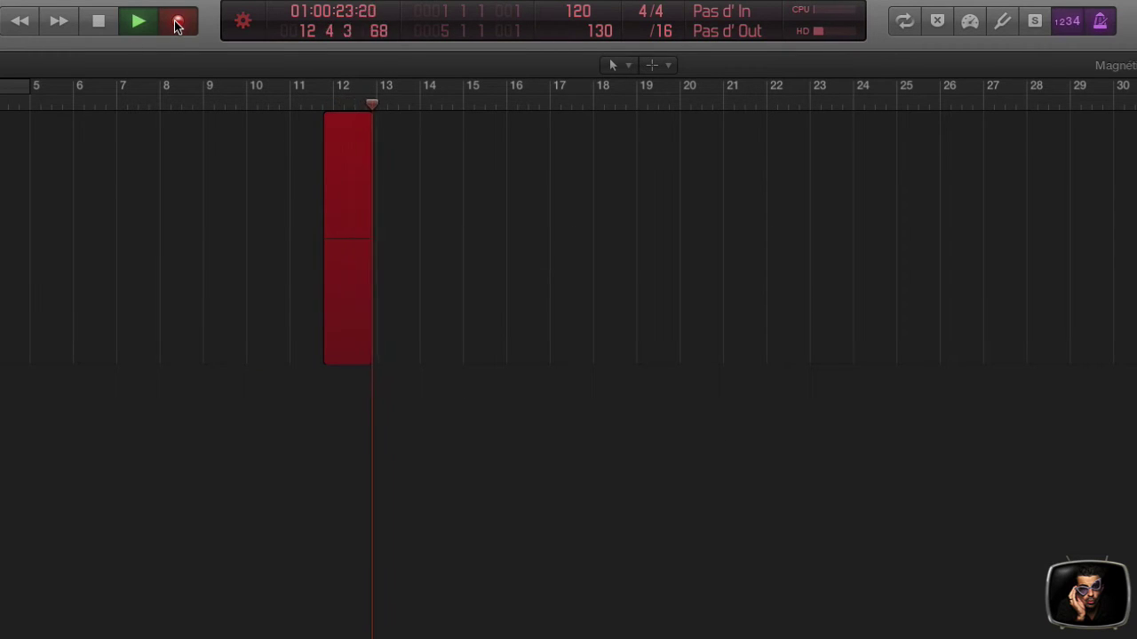
{"action": "left_click", "coordinate": [176, 23]}
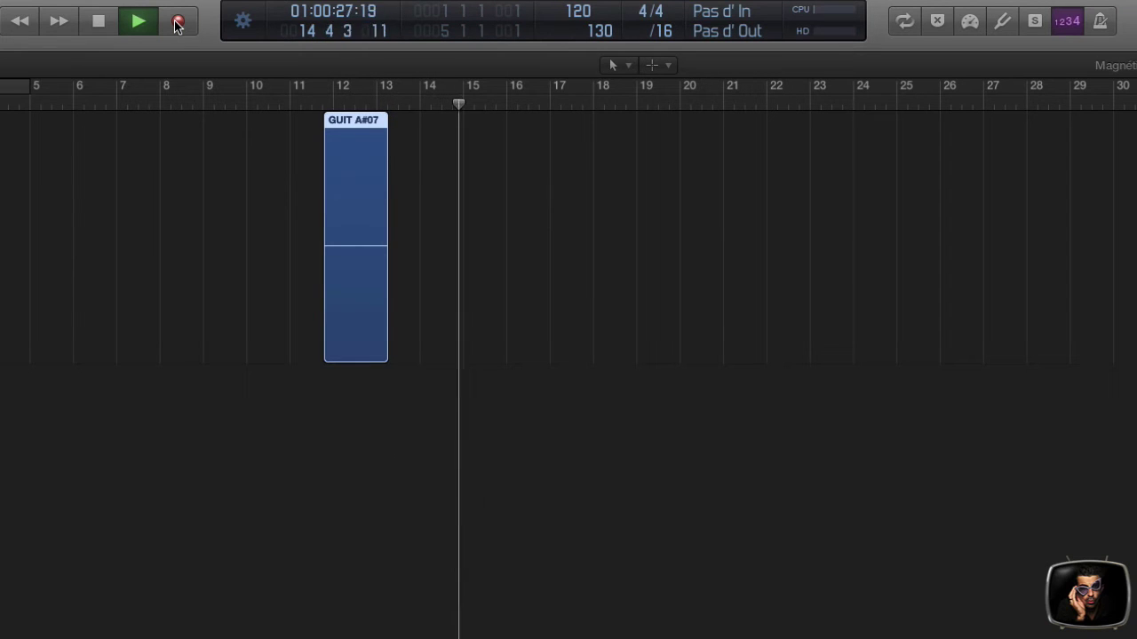
{"action": "left_click", "coordinate": [176, 23]}
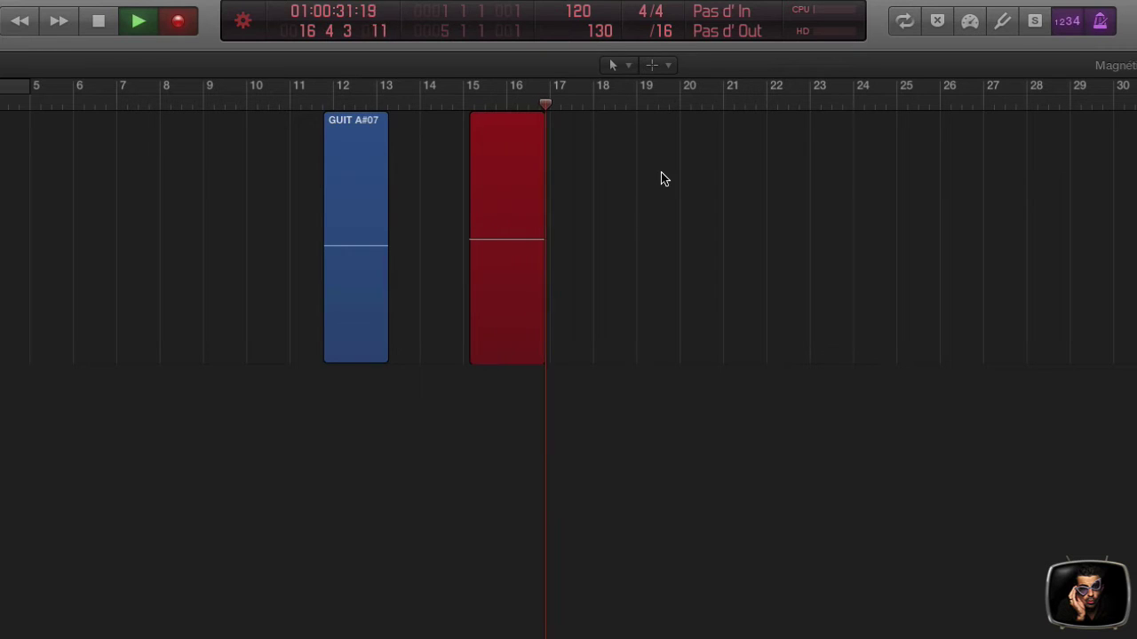
{"action": "key", "text": "space"}
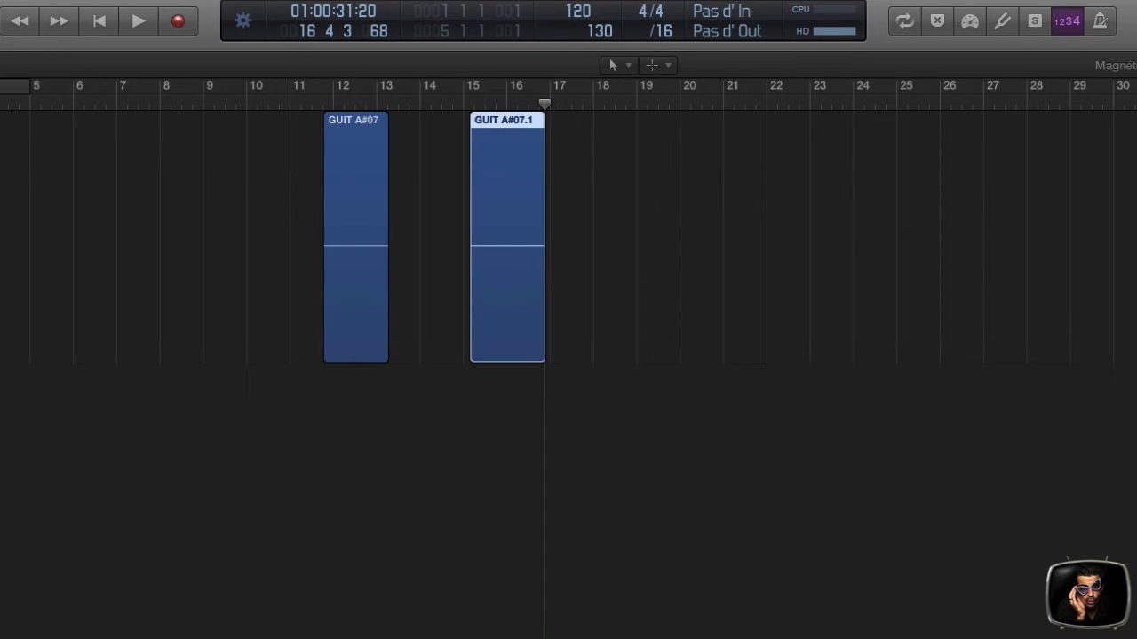
Enable Cliquer durant la lecture in the metronome settings and close the project settings.
{"action": "right_click", "coordinate": [1101, 22]}
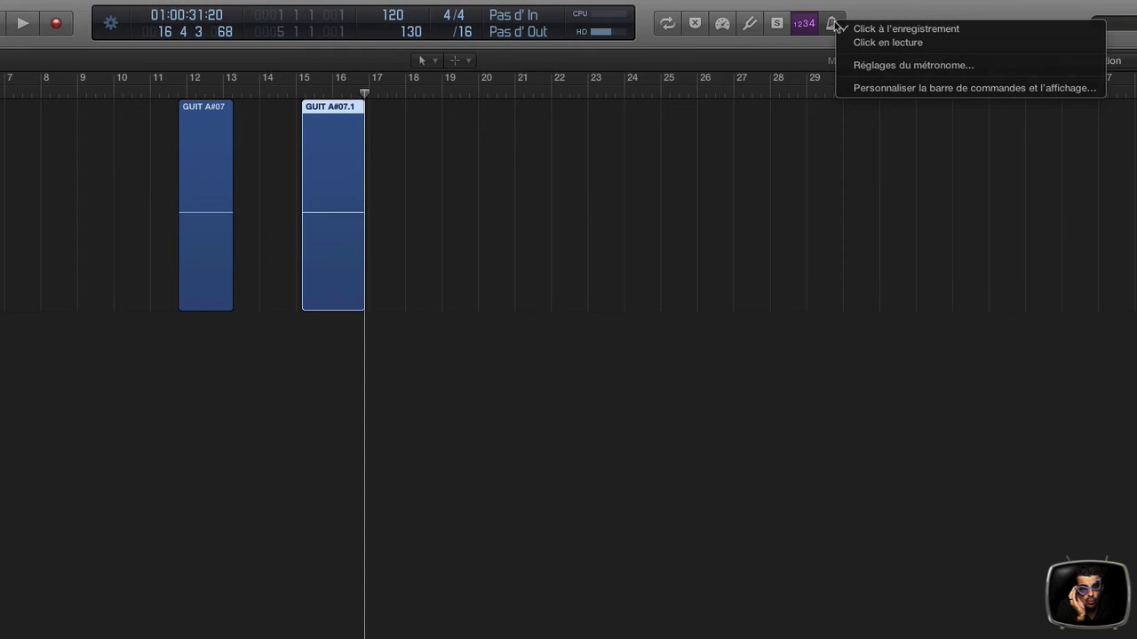
{"action": "left_click", "coordinate": [970, 68]}
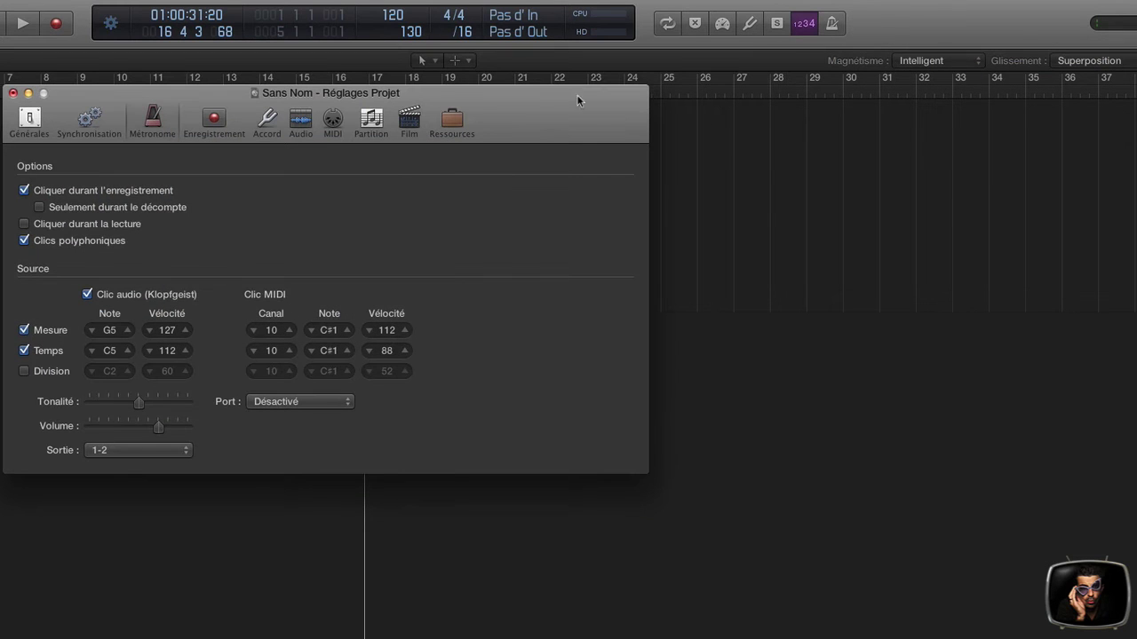
{"action": "left_click_drag", "start_coordinate": [577, 114], "coordinate": [657, 89]}
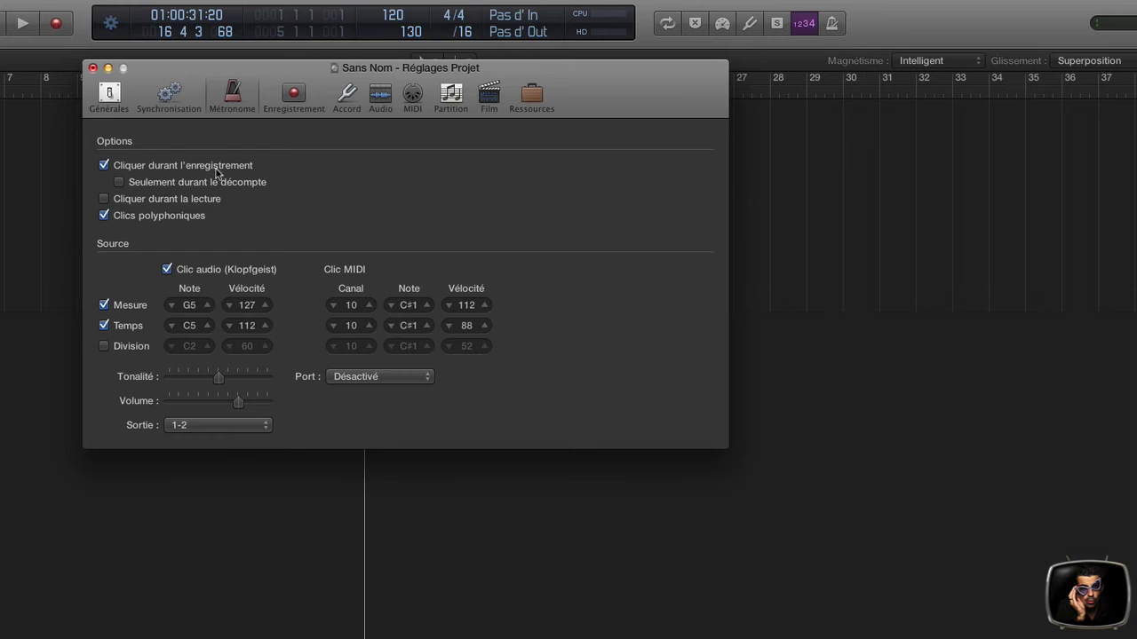
{"action": "left_click", "coordinate": [104, 199]}
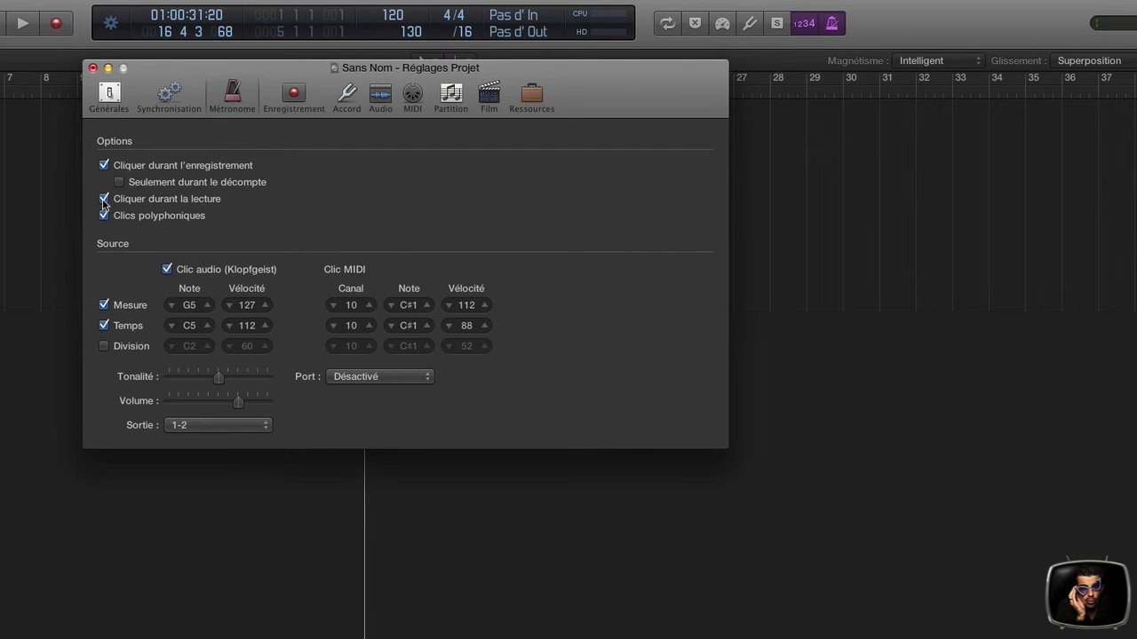
{"action": "left_click", "coordinate": [92, 71]}
Delete both GUIT A regions and punch in two new ones, from bar 17 to late bar 18 and from mid-bar 20 to bar 21.
{"action": "left_click_drag", "start_coordinate": [431, 149], "coordinate": [105, 230]}
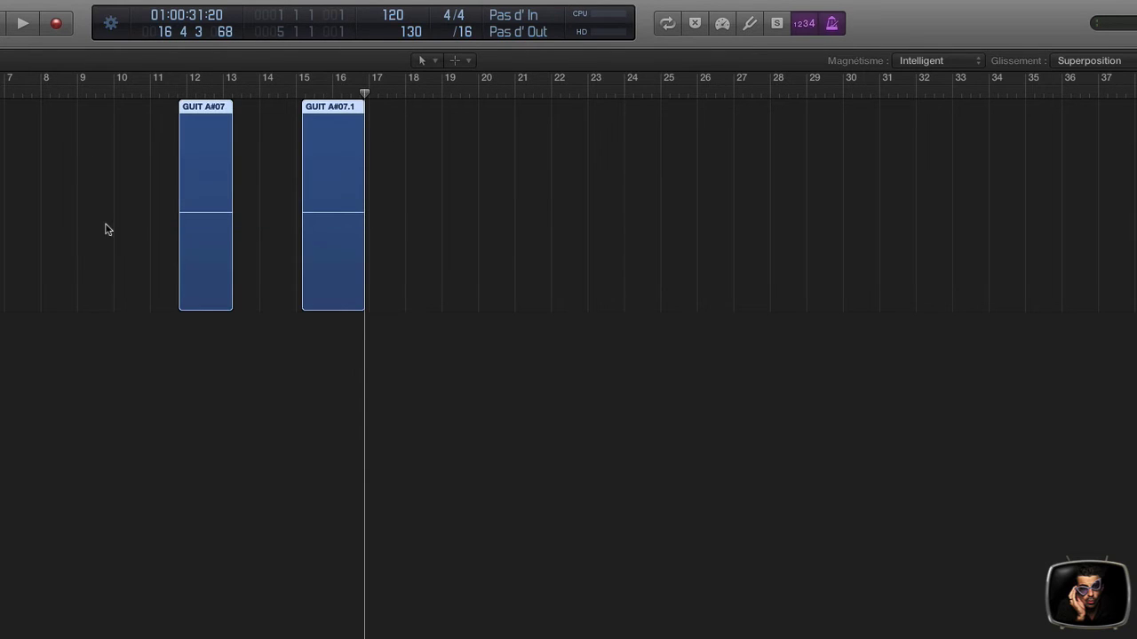
{"action": "key", "text": "Delete"}
{"action": "left_click", "coordinate": [27, 24]}
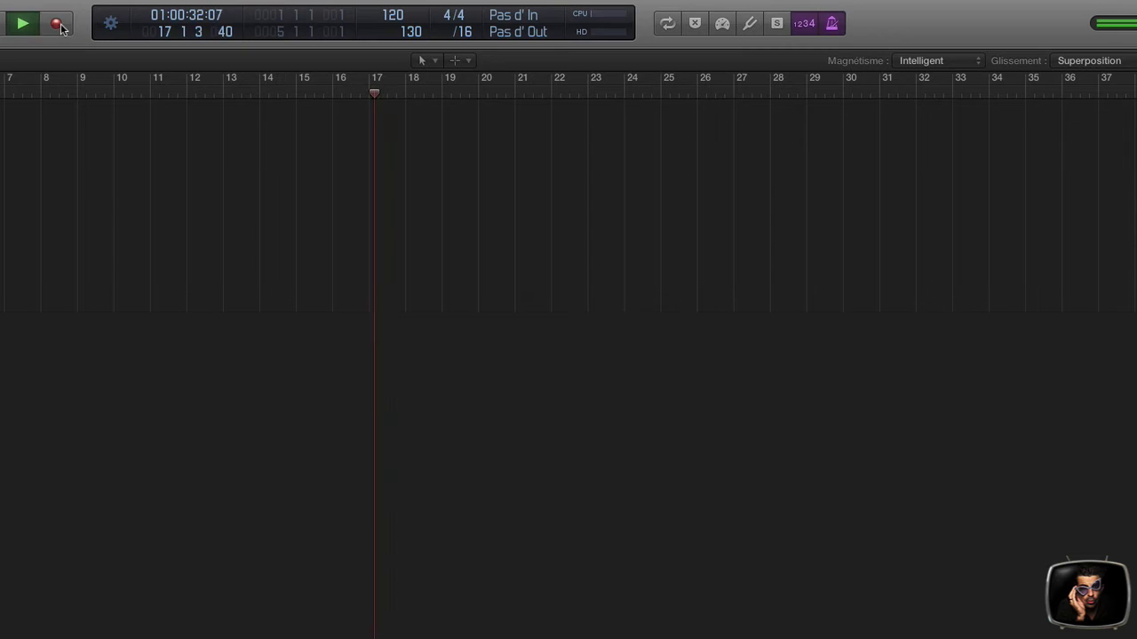
{"action": "left_click", "coordinate": [57, 24]}
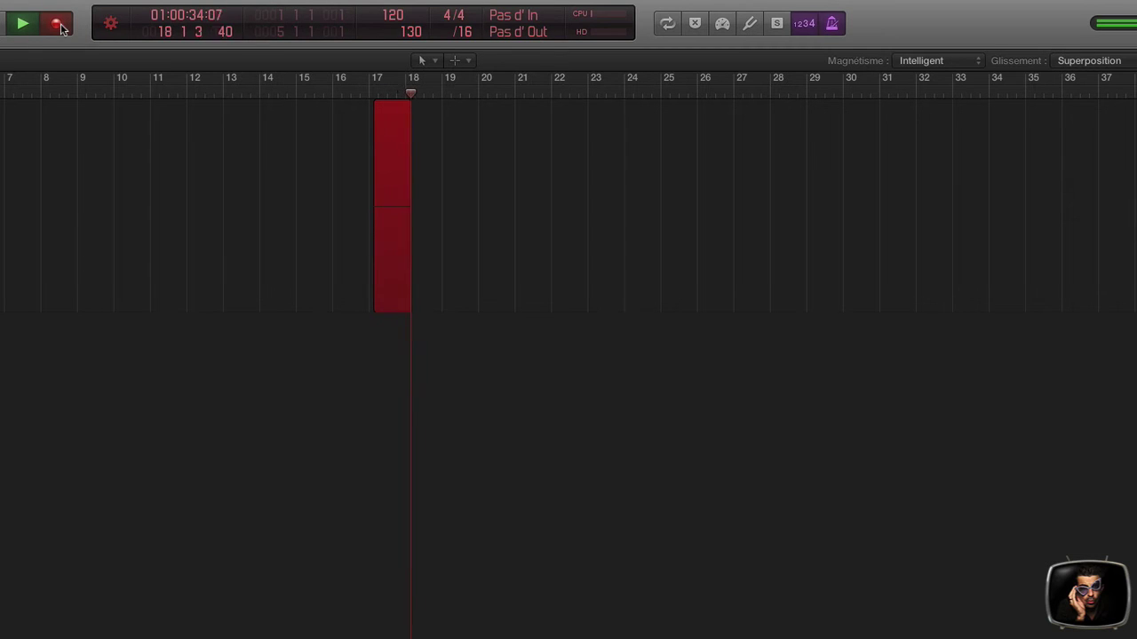
{"action": "left_click", "coordinate": [59, 25]}
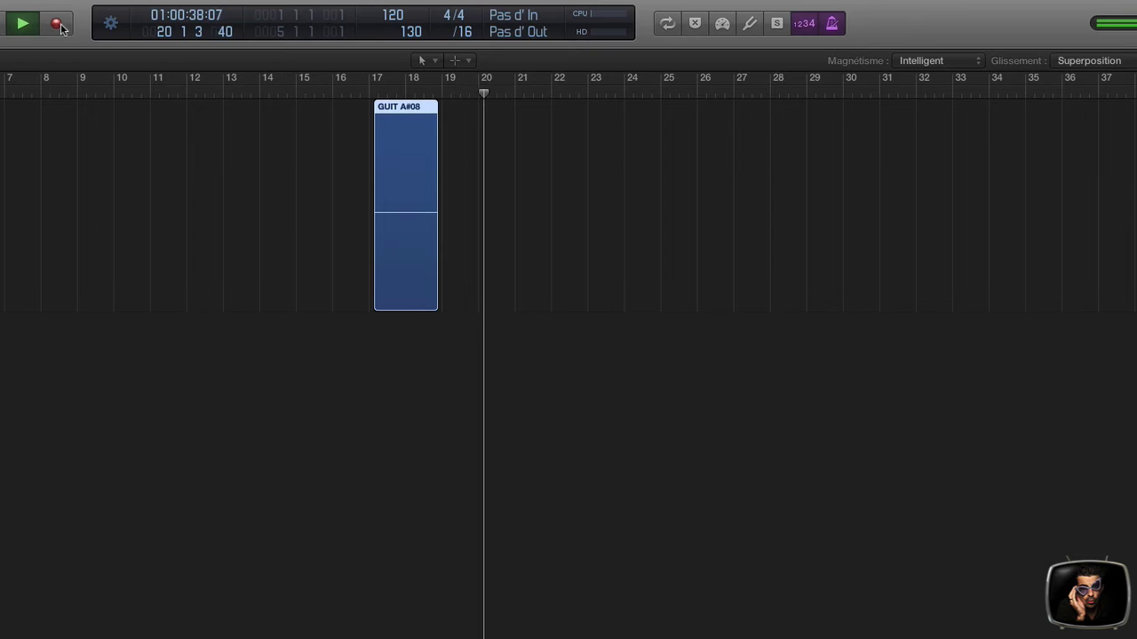
{"action": "left_click", "coordinate": [57, 24]}
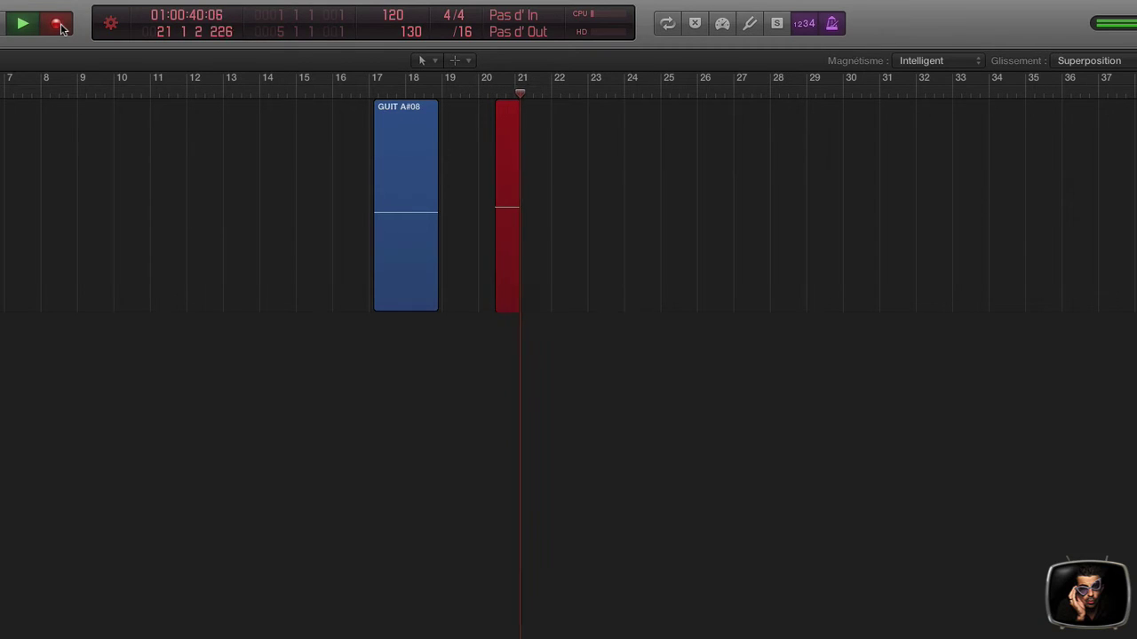
{"action": "key", "text": "space"}
Delete the two punched-in regions at bars 17 and 20 of the GUIT A track.
{"action": "left_click_drag", "start_coordinate": [736, 180], "coordinate": [312, 234]}
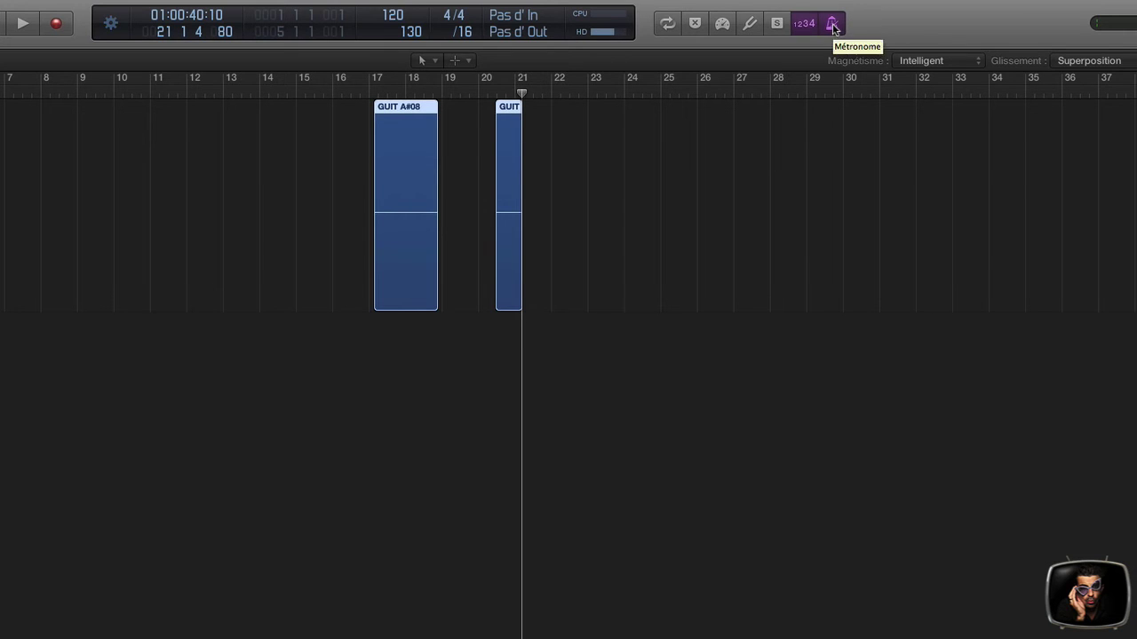
{"action": "key", "text": "Delete"}
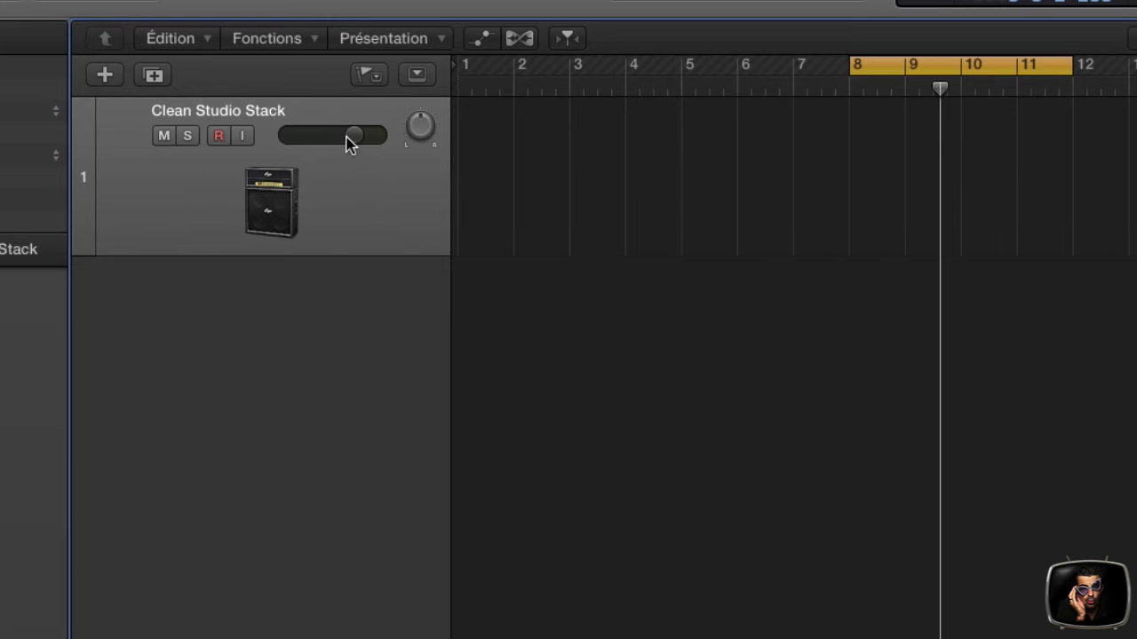
Sweep the Clean Studio Stack track's volume down and up repeatedly to compare it with the incoming signal level.
{"action": "mouse_move", "coordinate": [352, 136]}
{"action": "left_mouse_down"}
{"action": "mouse_move", "coordinate": [311, 136]}
{"action": "mouse_move", "coordinate": [354, 136]}
{"action": "left_mouse_up"}
{"action": "left_click_drag", "start_coordinate": [354, 135], "coordinate": [320, 135]}
{"action": "mouse_move", "coordinate": [318, 136]}
{"action": "left_mouse_down"}
{"action": "mouse_move", "coordinate": [294, 135]}
{"action": "mouse_move", "coordinate": [355, 135]}
{"action": "mouse_move", "coordinate": [284, 135]}
{"action": "mouse_move", "coordinate": [365, 135]}
{"action": "mouse_move", "coordinate": [286, 135]}
{"action": "mouse_move", "coordinate": [328, 135]}
{"action": "left_mouse_up"}
{"action": "left_click_drag", "start_coordinate": [299, 142], "coordinate": [384, 145]}
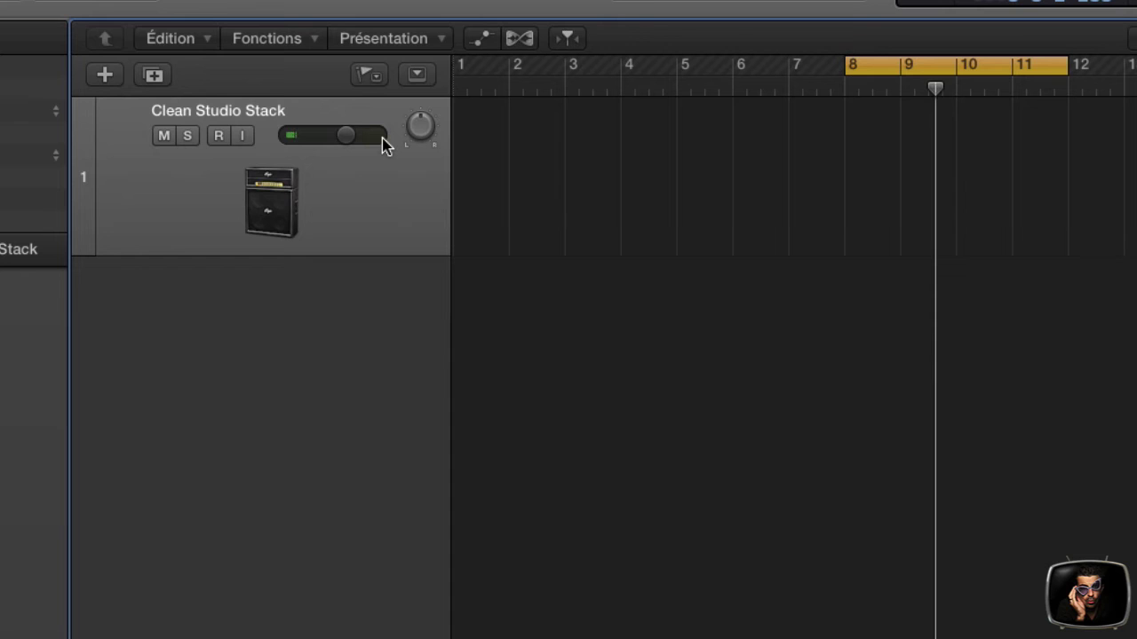
{"action": "left_click_drag", "start_coordinate": [347, 140], "coordinate": [290, 139]}
{"action": "left_click_drag", "start_coordinate": [291, 138], "coordinate": [336, 135]}
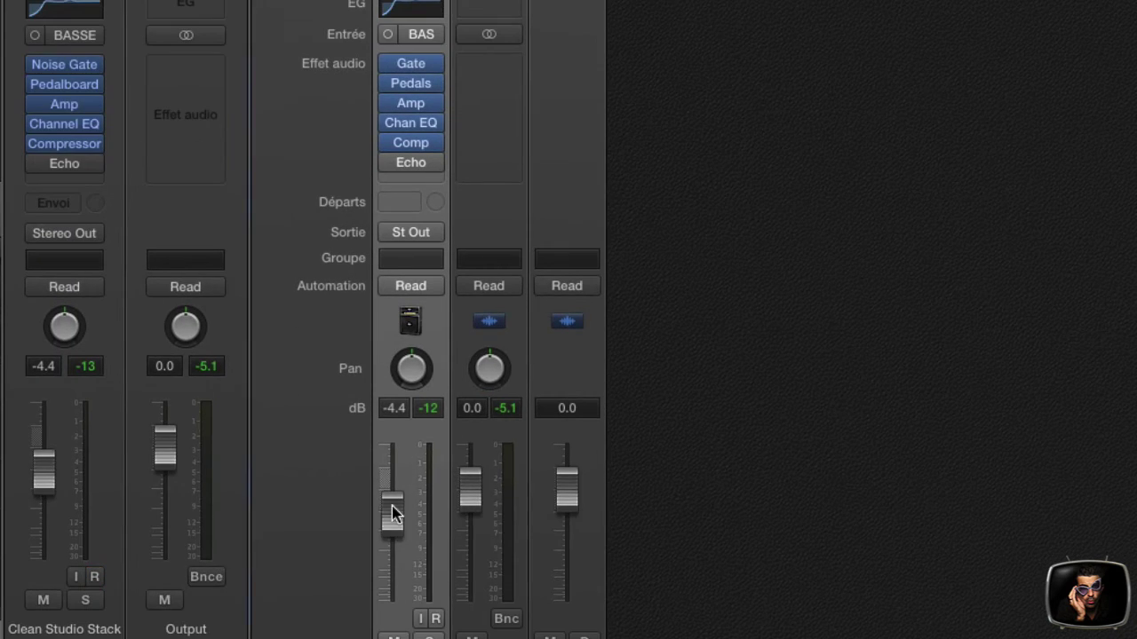
Move the Clean Studio Stack channel fader to -1.4 dB, lower it fully to -∞, and settle it at -2.5 dB.
{"action": "mouse_move", "coordinate": [391, 508]}
{"action": "left_mouse_down"}
{"action": "mouse_move", "coordinate": [392, 484]}
{"action": "mouse_move", "coordinate": [399, 502]}
{"action": "left_mouse_up"}
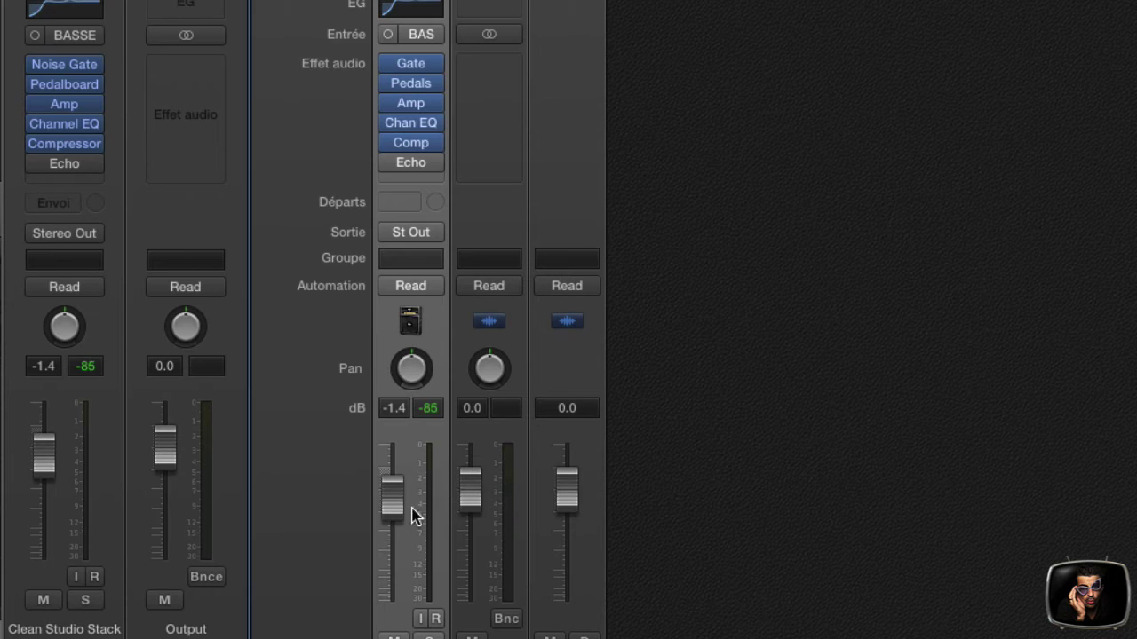
{"action": "left_click_drag", "start_coordinate": [391, 511], "coordinate": [392, 602]}
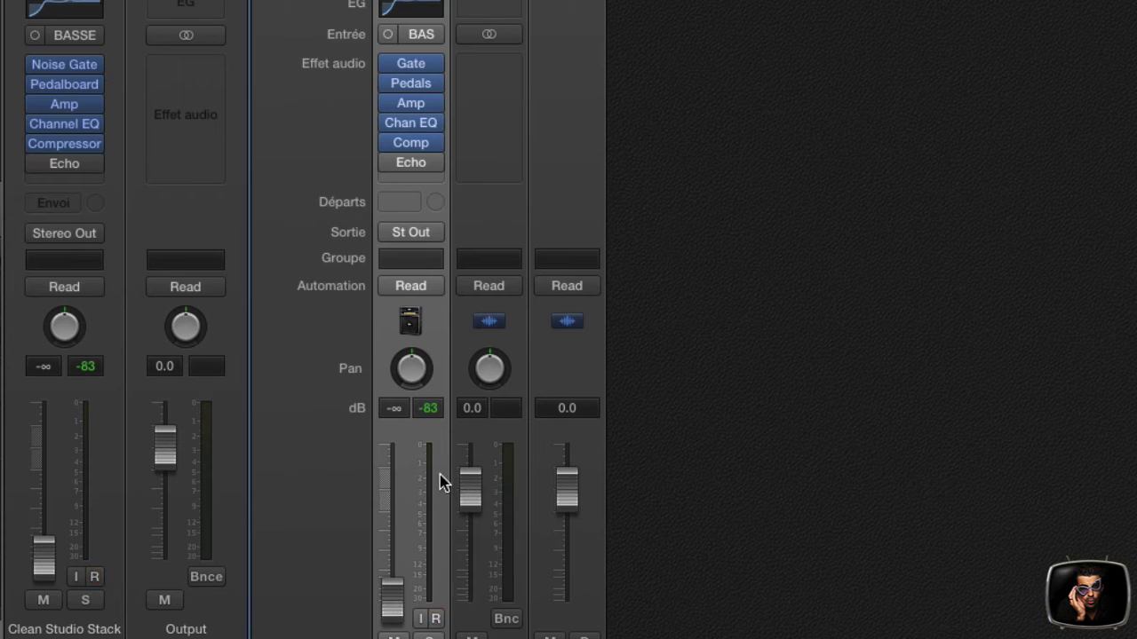
{"action": "mouse_move", "coordinate": [392, 602]}
{"action": "left_mouse_down"}
{"action": "mouse_move", "coordinate": [392, 493]}
{"action": "mouse_move", "coordinate": [392, 602]}
{"action": "left_mouse_up"}
Reset the Clean Studio Stack channel's peak level display repeatedly to check the incoming signal's level.
{"action": "left_click", "coordinate": [431, 411]}
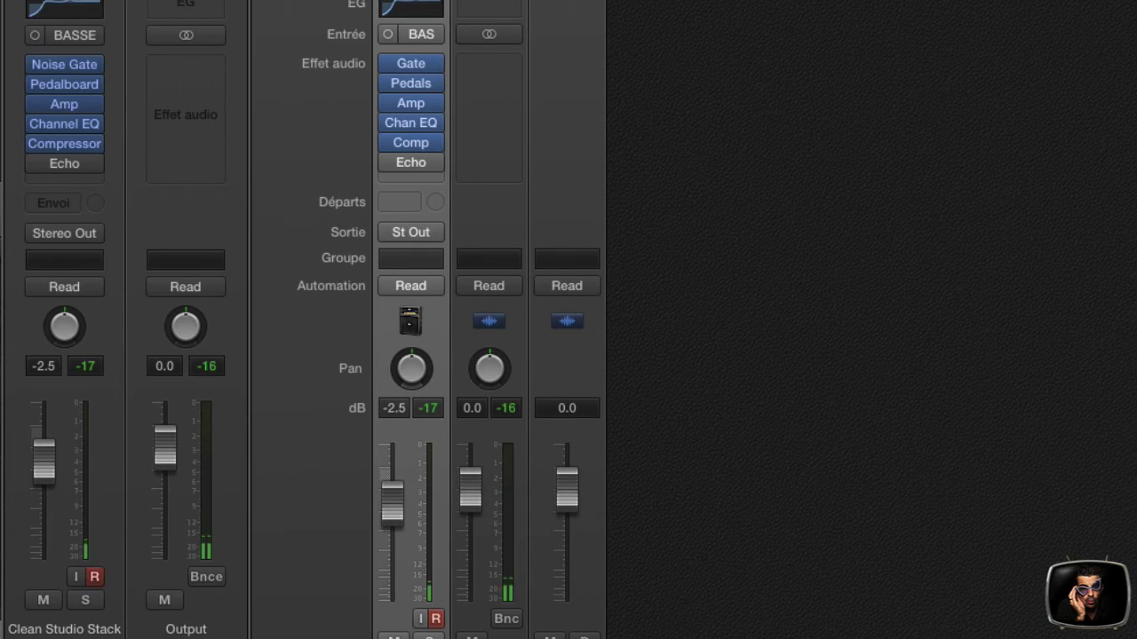
{"action": "left_click", "coordinate": [430, 412]}
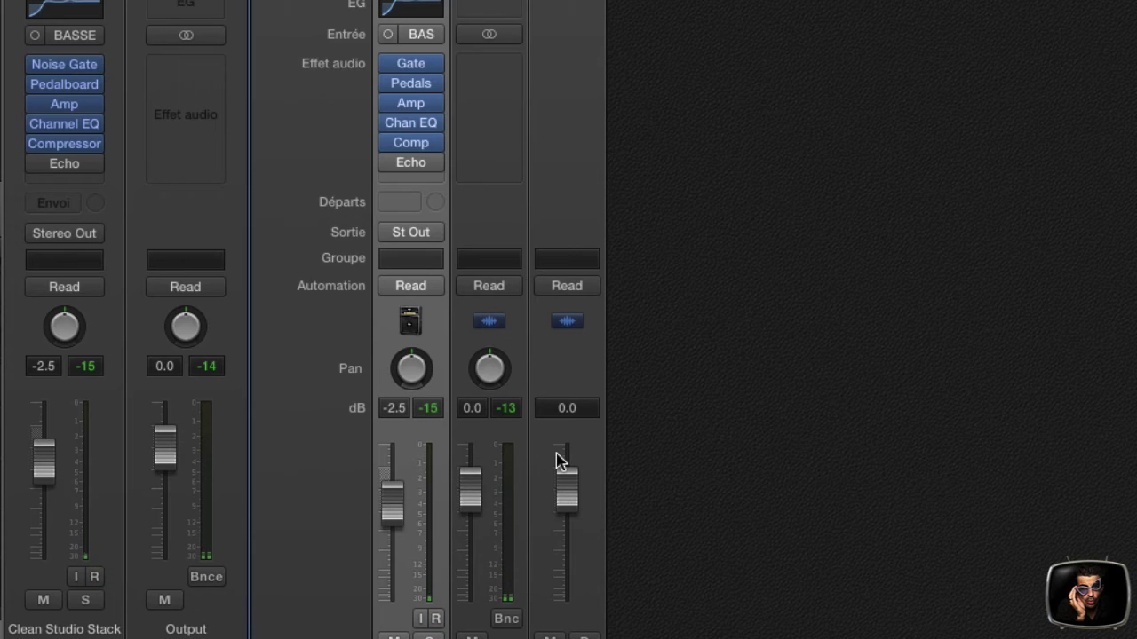
{"action": "left_click", "coordinate": [431, 413]}
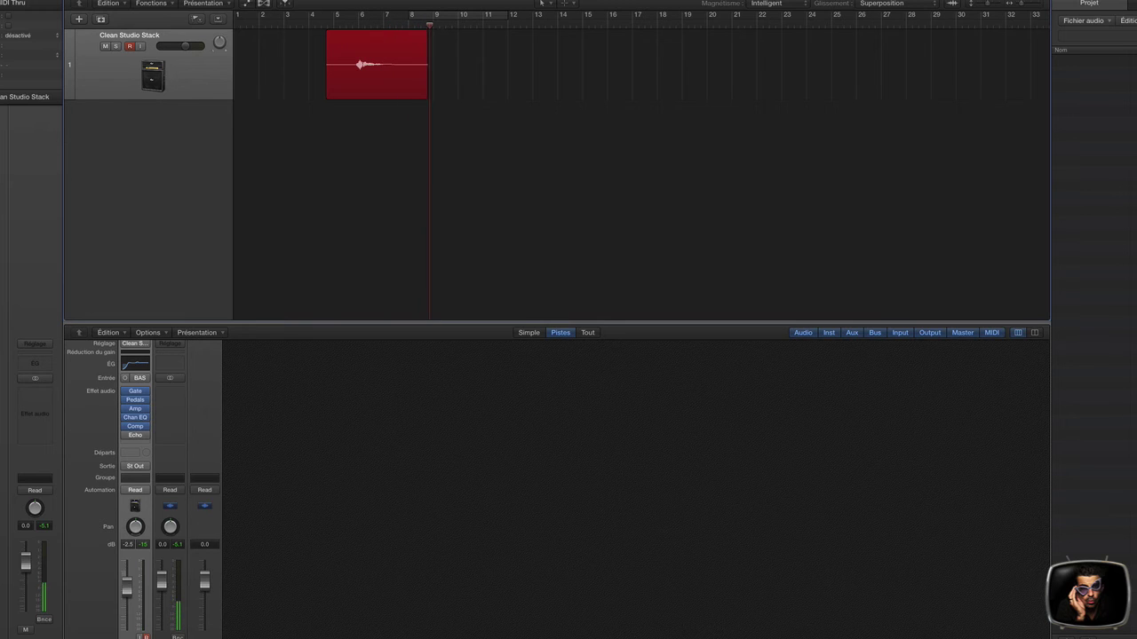
Stop the recording, reset the Clean Studio Stack channel's peak level display, and disarm the track.
{"action": "key", "text": "space"}
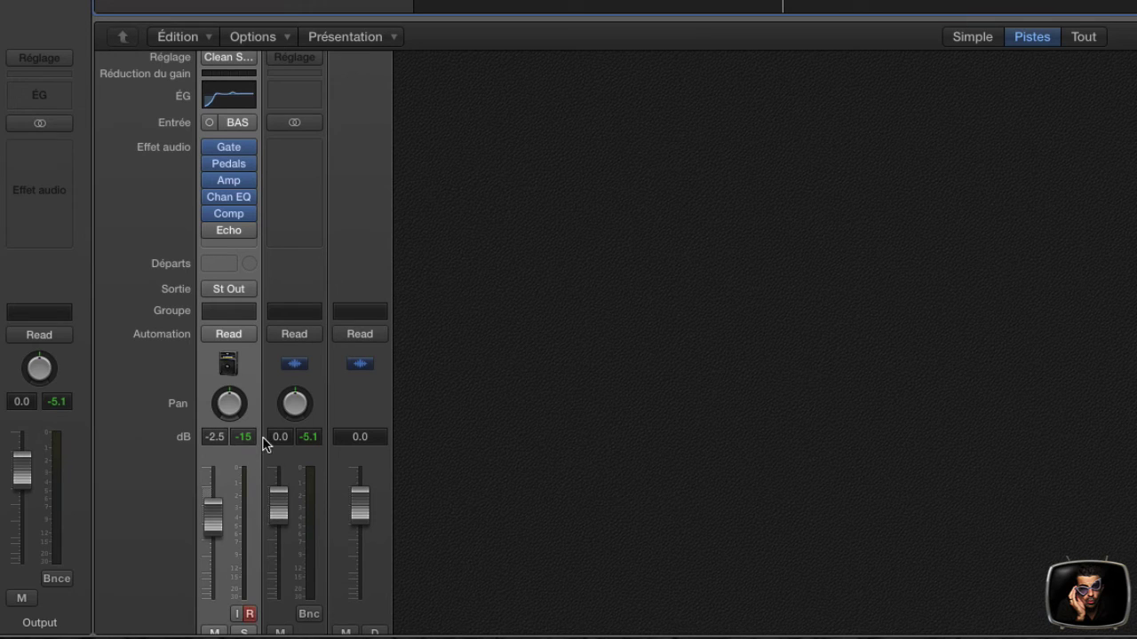
{"action": "left_click", "coordinate": [242, 436]}
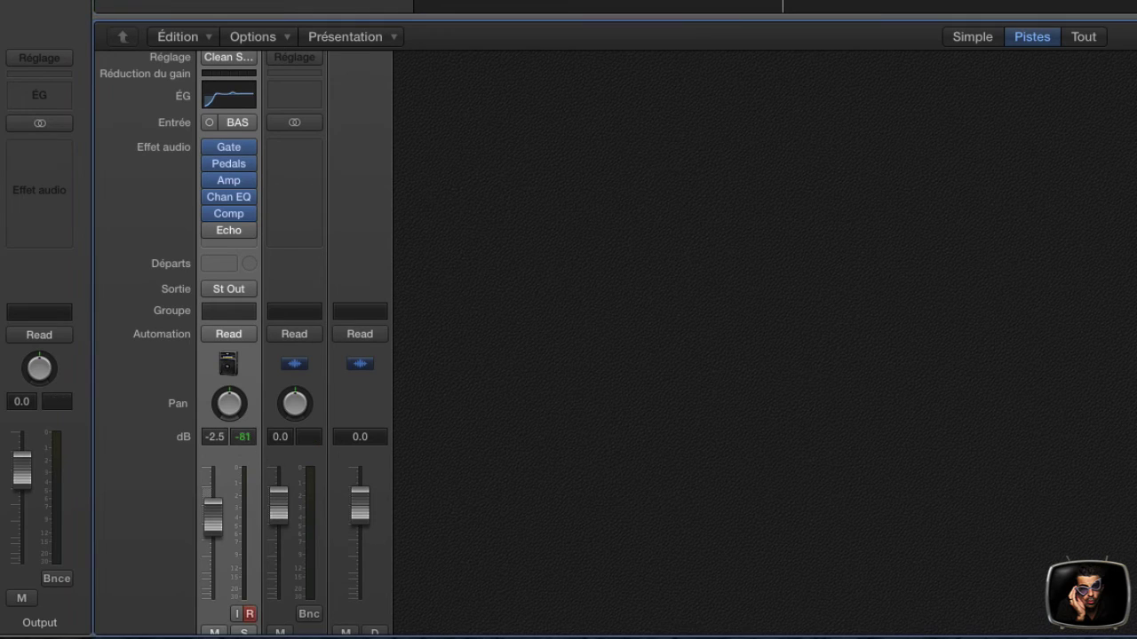
{"action": "left_click", "coordinate": [249, 614]}
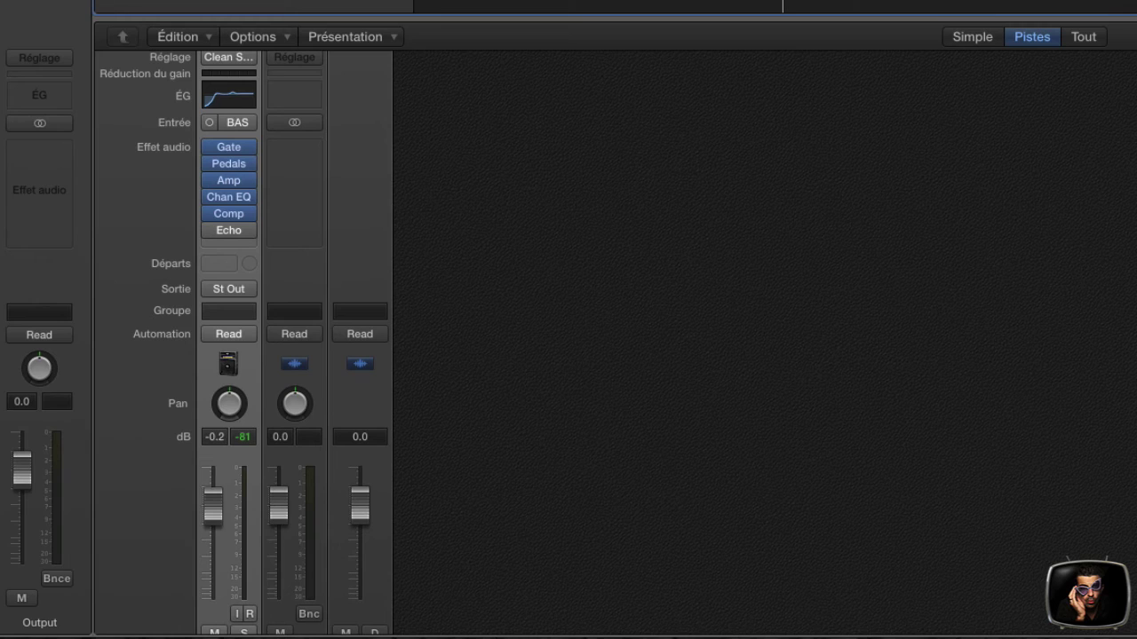
Play back the recorded take on the disarmed track to check its peak level in the mixer.
{"action": "scroll", "coordinate": [617, 7], "scroll_direction": "right", "scroll_amount": 1}
{"action": "key", "text": "space"}
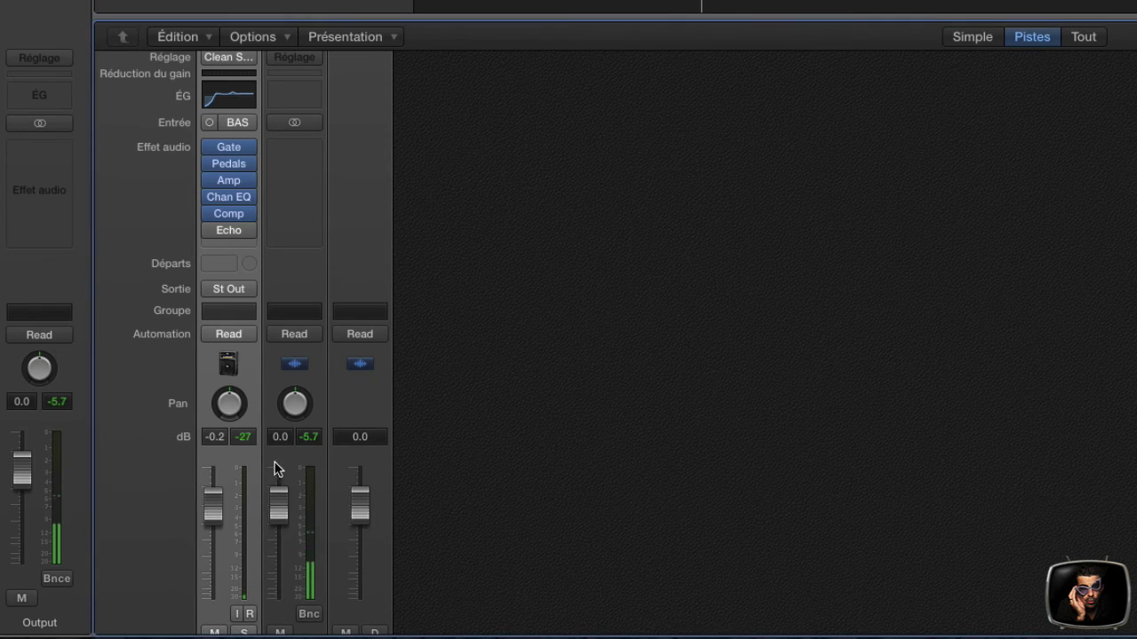
{"action": "key", "text": "space"}
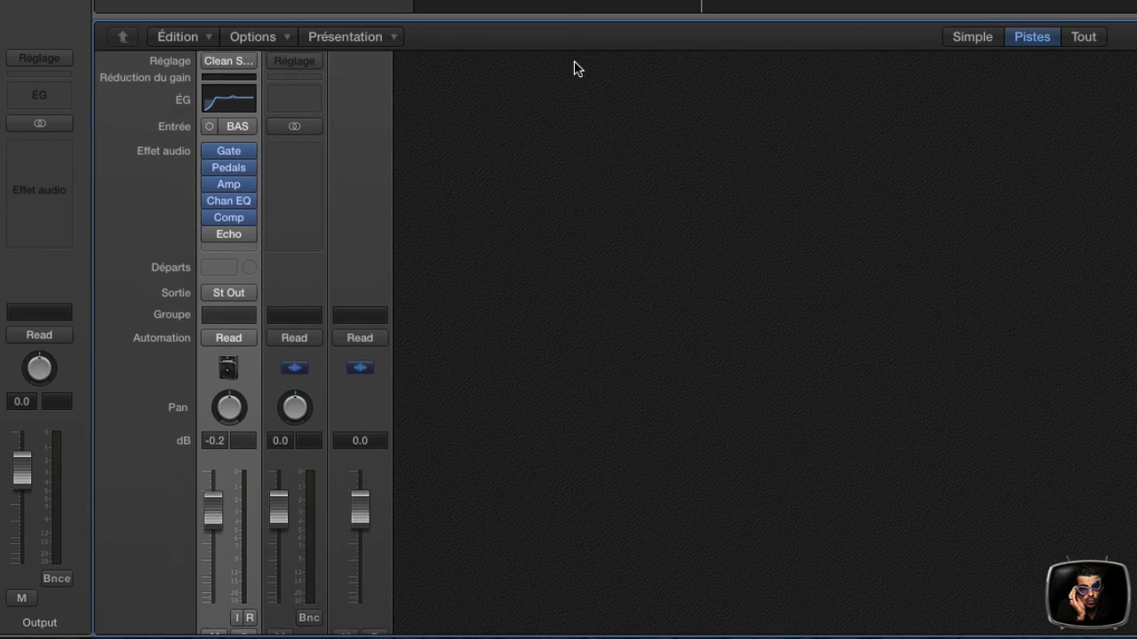
{"action": "key", "text": "space"}
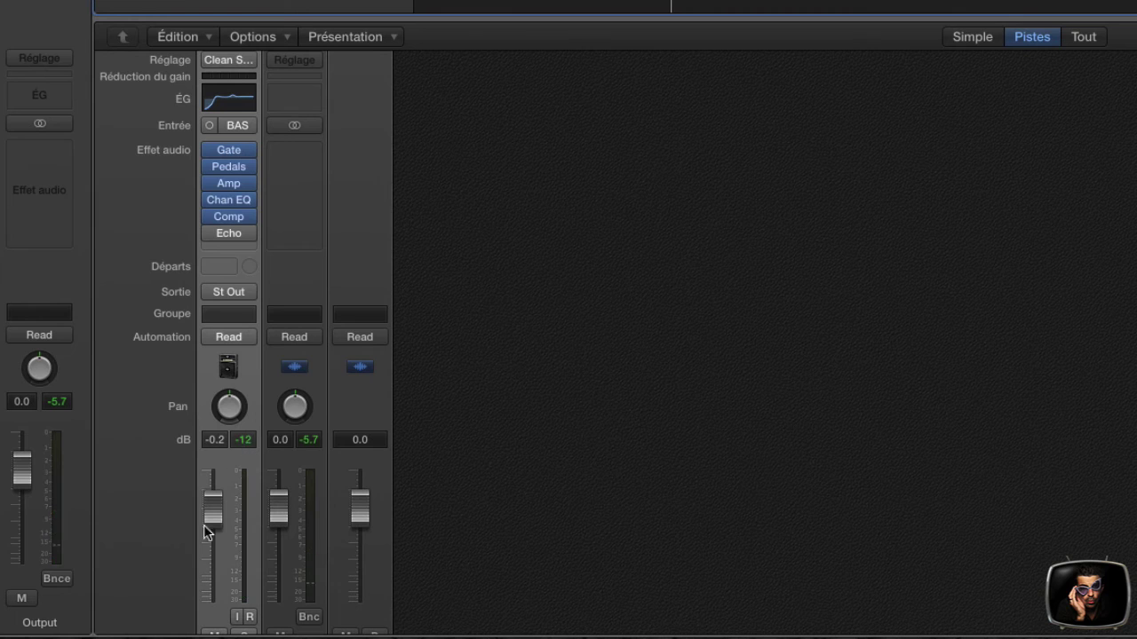
Try the Clean Studio Stack channel fader at -2.5 dB and -3.6 dB, resetting it to 0.0 dB each time.
{"action": "left_click_drag", "start_coordinate": [213, 513], "coordinate": [218, 524]}
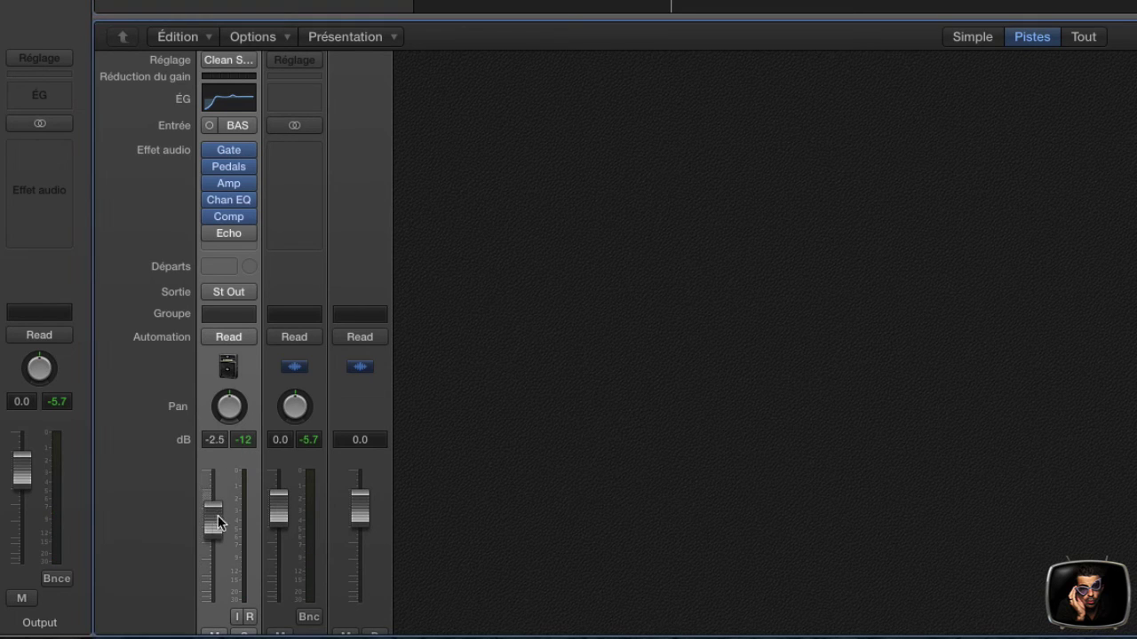
{"action": "left_click", "coordinate": [211, 513], "text": "alt"}
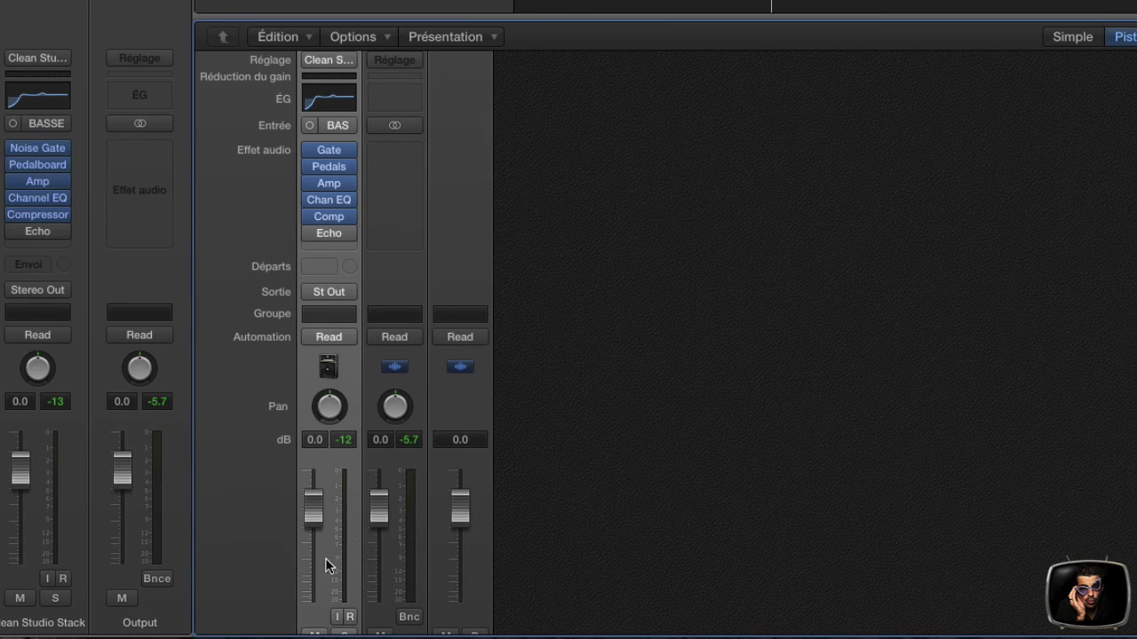
{"action": "left_click_drag", "start_coordinate": [316, 522], "coordinate": [316, 549]}
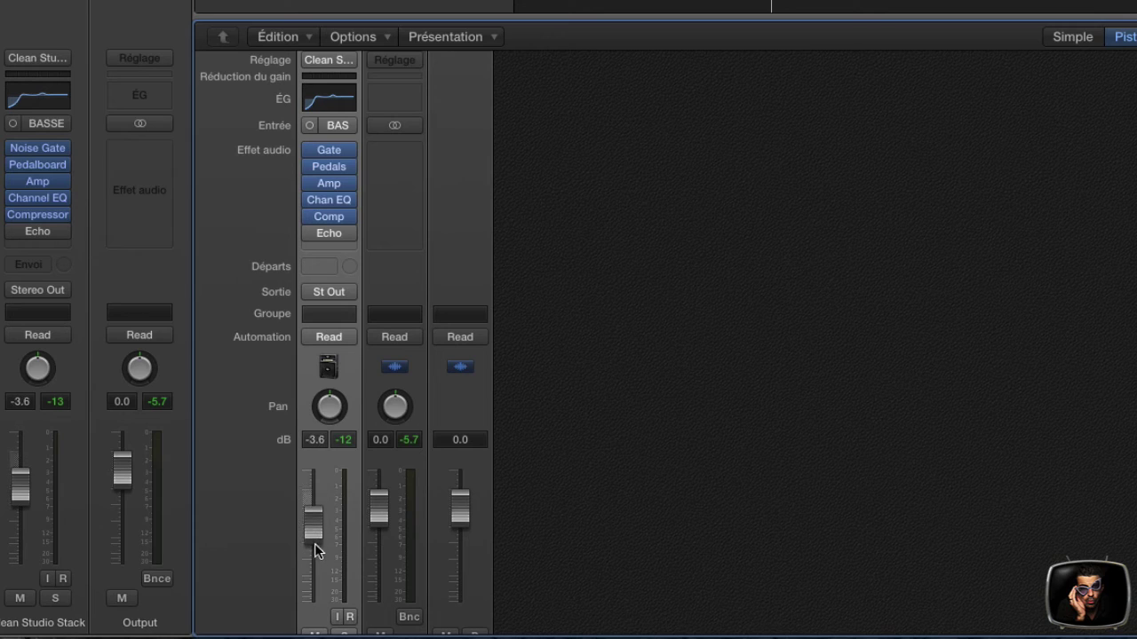
{"action": "left_click", "coordinate": [317, 538], "text": "alt"}
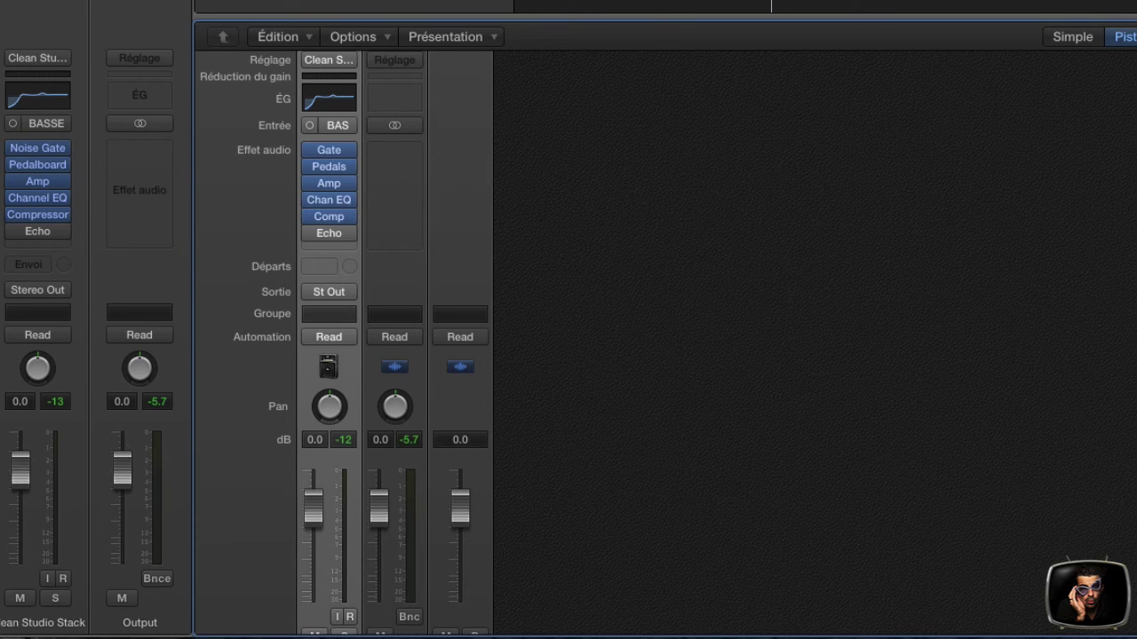
Bypass the Compressor, Channel EQ, Amp, Pedalboard and Noise Gate inserts and play back the take to check its unprocessed level.
{"action": "left_click", "coordinate": [346, 442]}
{"action": "key", "text": "space"}
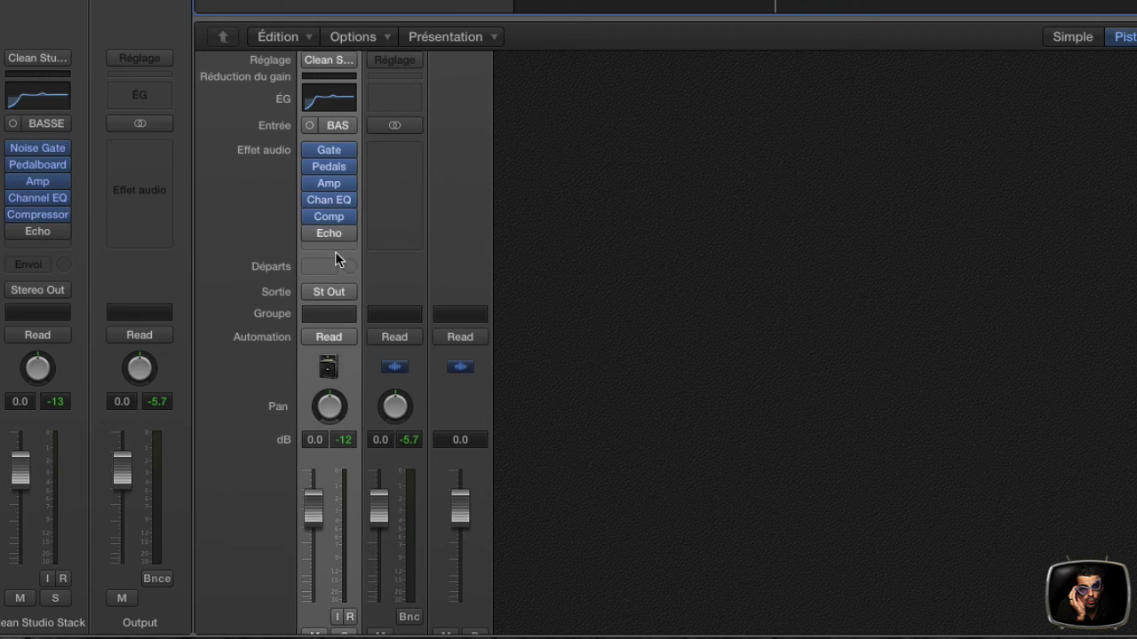
{"action": "left_click", "coordinate": [311, 216]}
{"action": "left_click", "coordinate": [308, 199]}
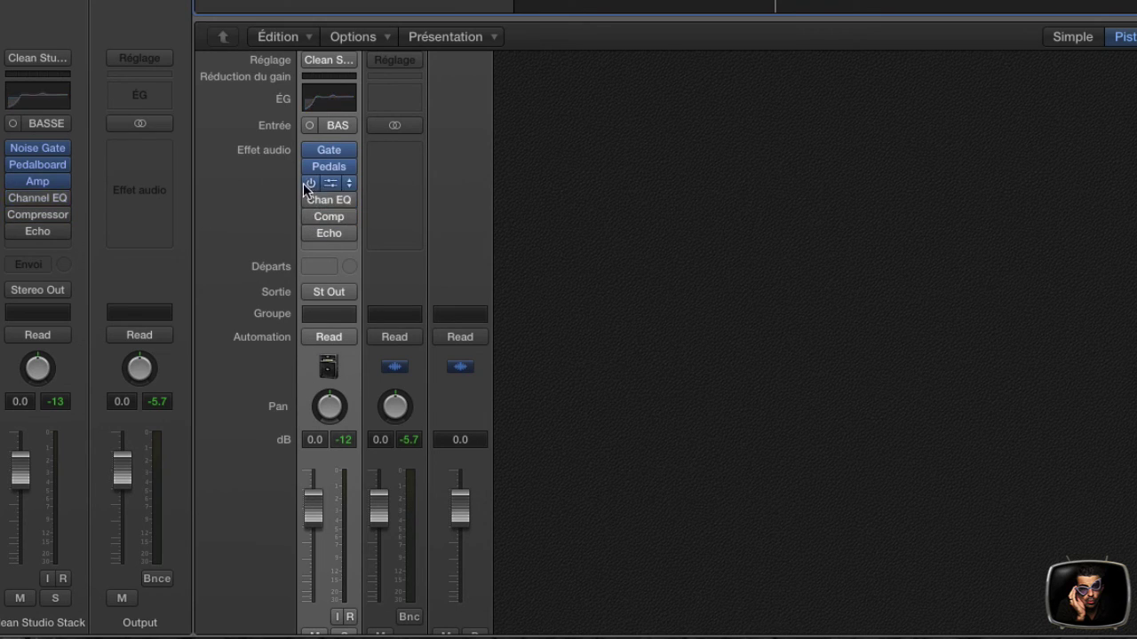
{"action": "left_click", "coordinate": [308, 183]}
{"action": "left_click", "coordinate": [309, 149]}
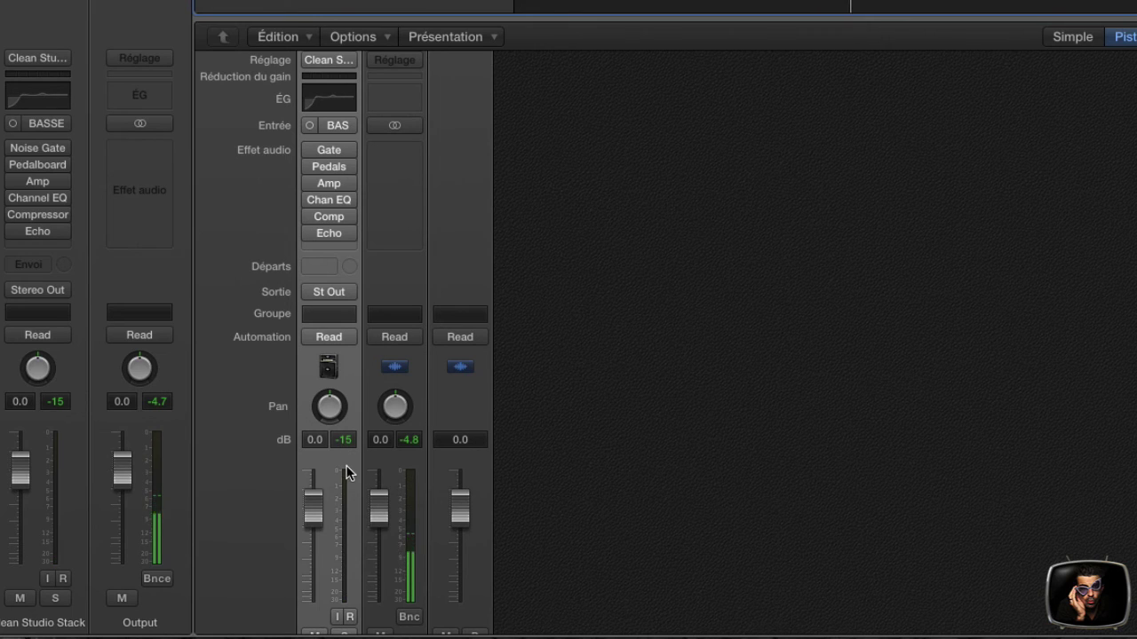
Lower the Clean Studio Stack fader to -8.2 dB, reset it to 0.0 dB, and activate all of the channel's effects, including Echo.
{"action": "left_click_drag", "start_coordinate": [308, 508], "coordinate": [313, 543]}
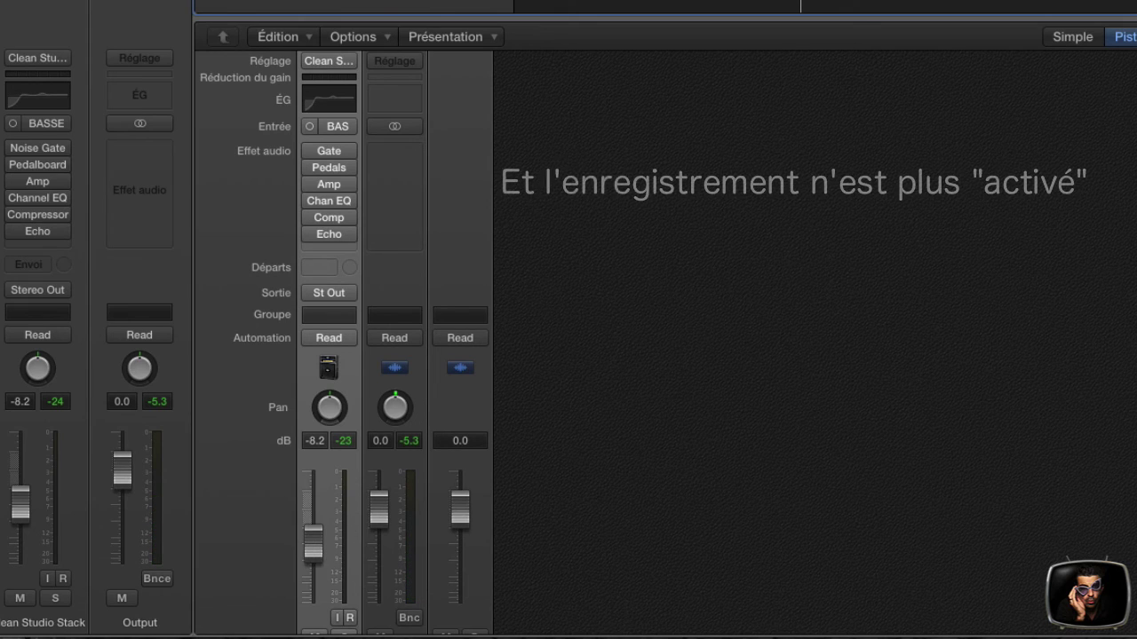
{"action": "left_click", "coordinate": [312, 551], "text": "alt"}
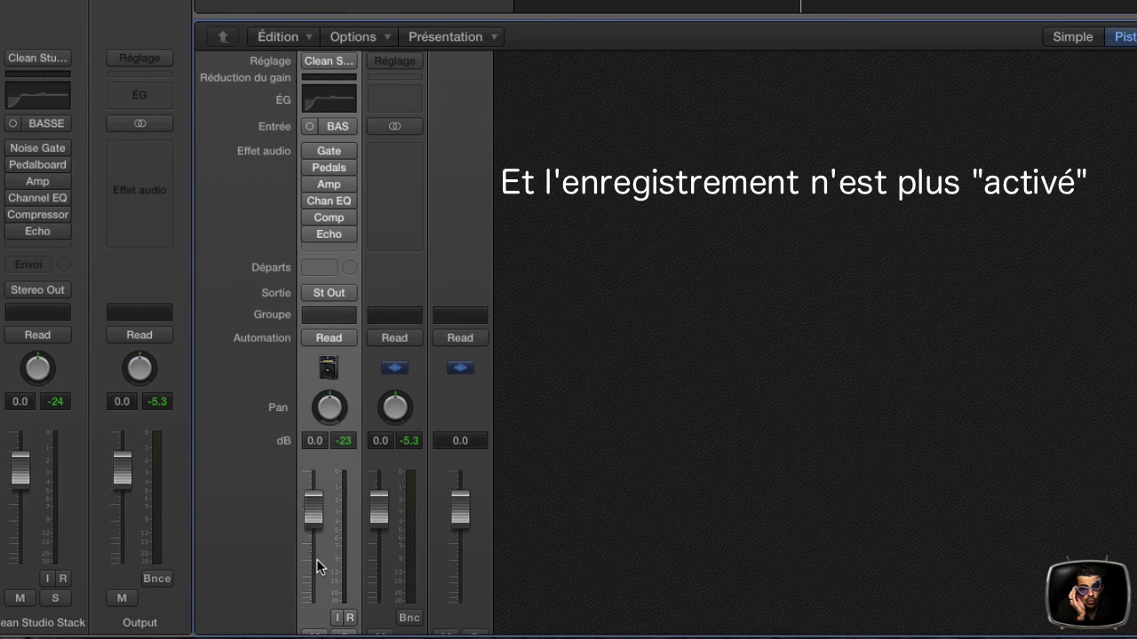
{"action": "left_click", "coordinate": [310, 152]}
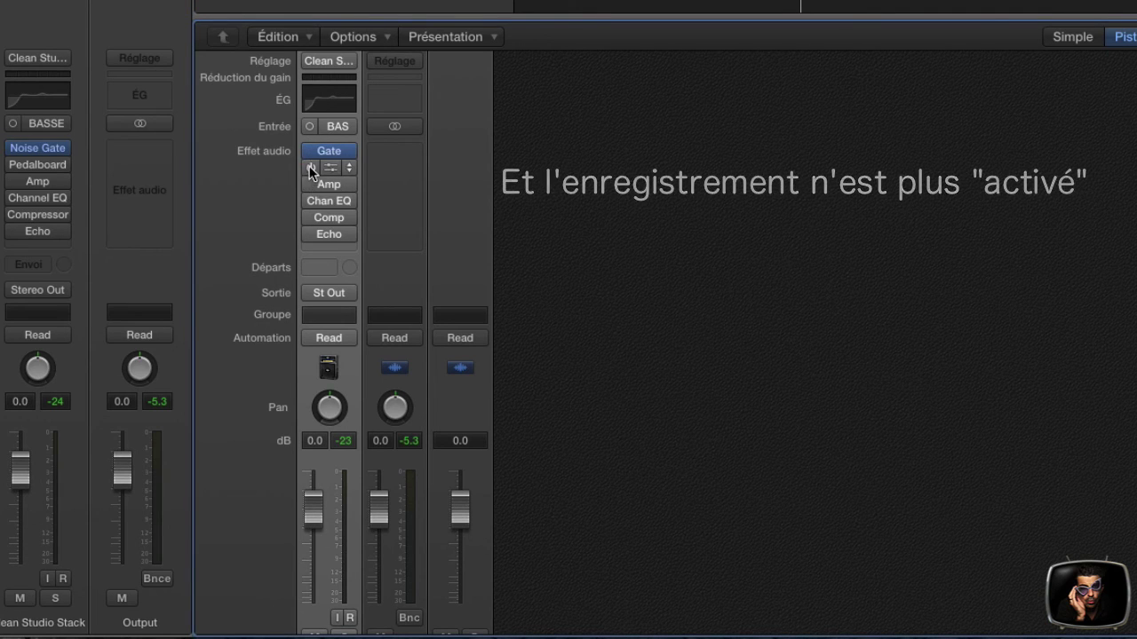
{"action": "left_click", "coordinate": [312, 167], "text": "shift"}
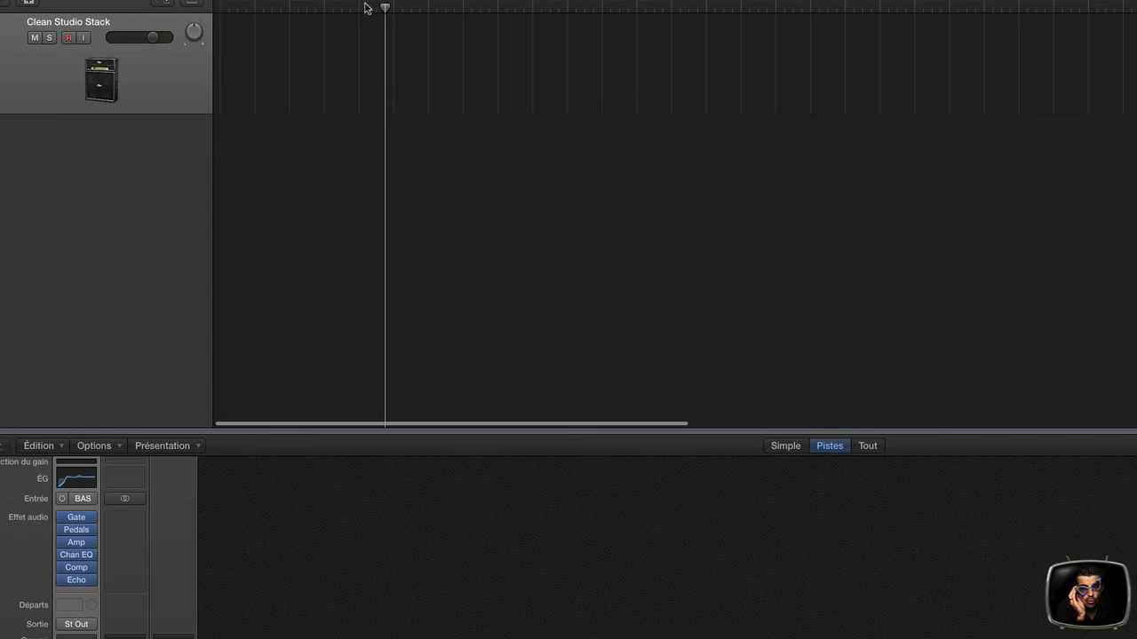
Set the playhead a few bars into the empty Clean Studio Stack track, arm the track, and record a short take.
{"action": "left_click", "coordinate": [360, 9]}
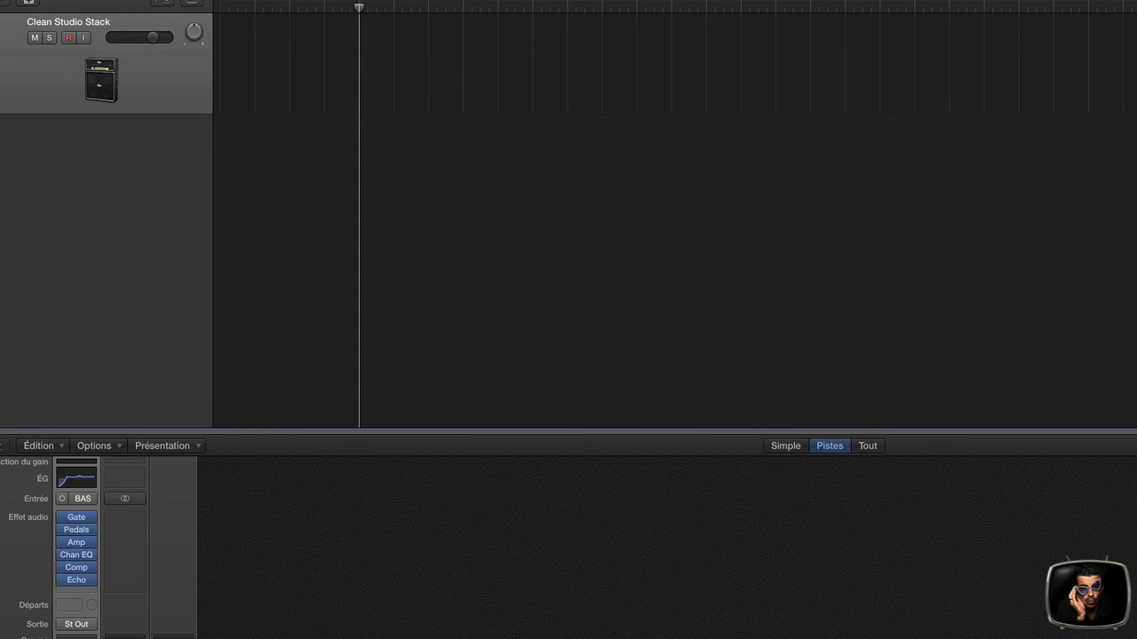
{"action": "left_click", "coordinate": [499, 8]}
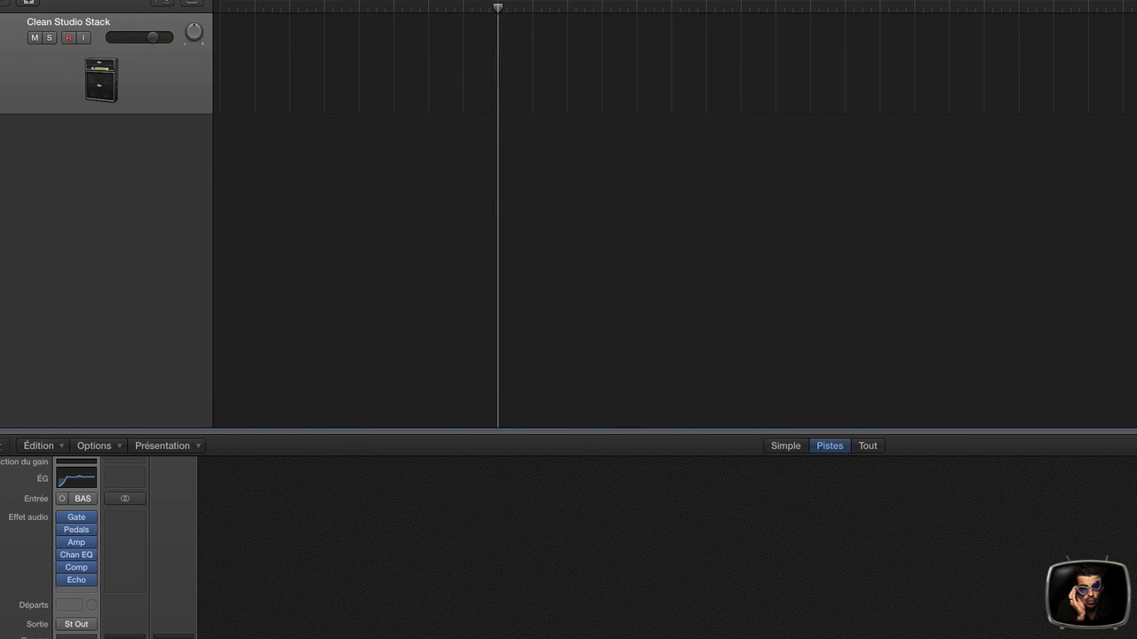
{"action": "left_click", "coordinate": [71, 40]}
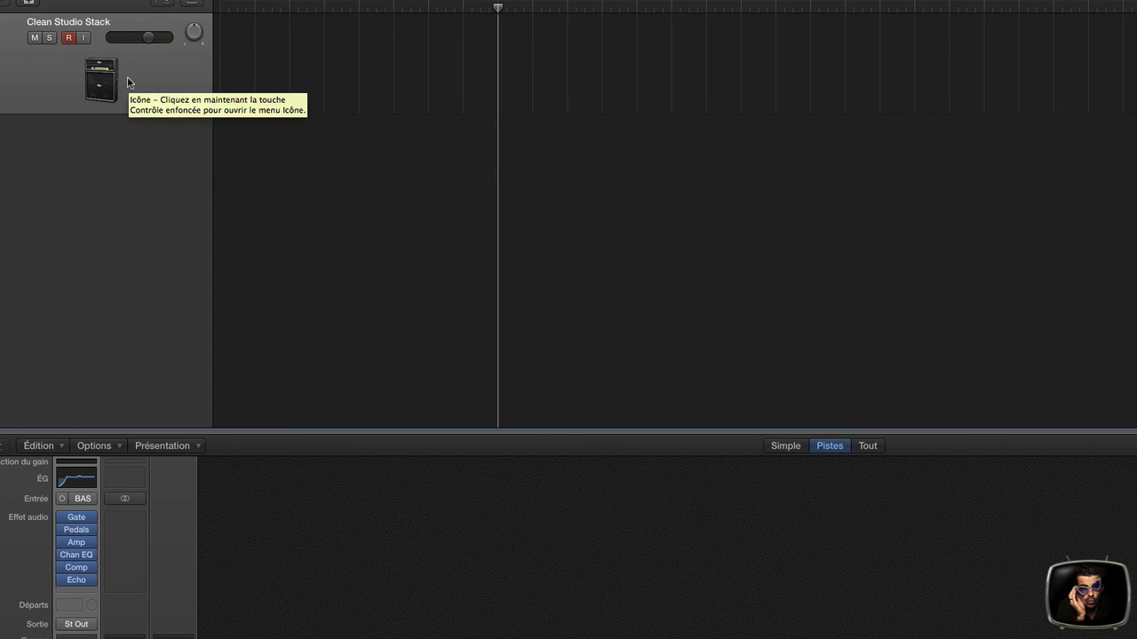
{"action": "key", "text": "r"}
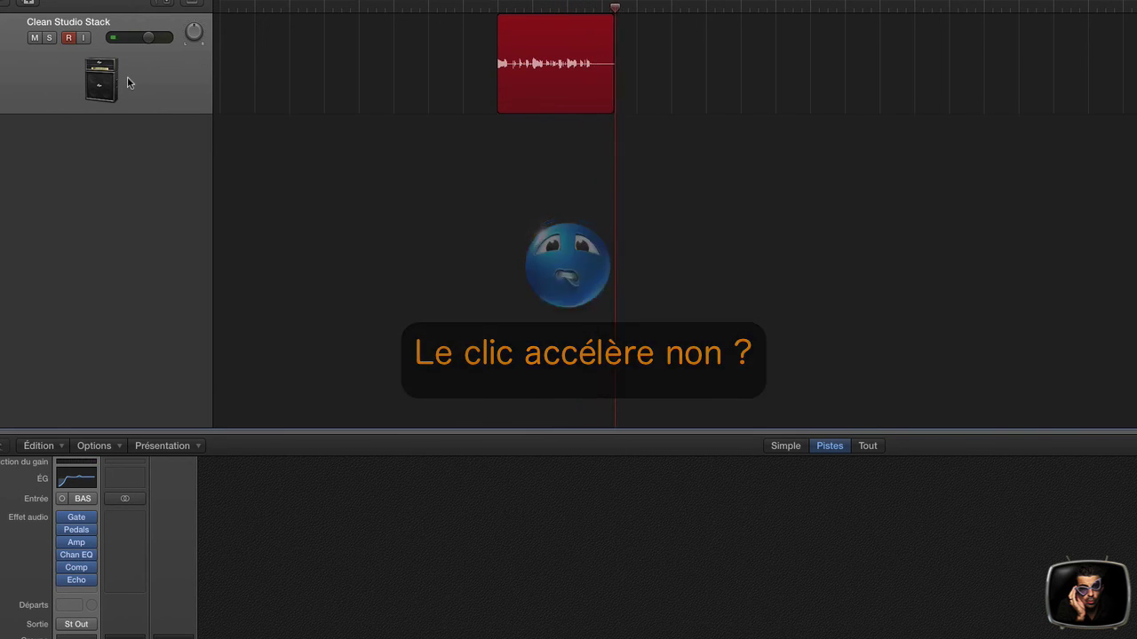
{"action": "key", "text": "space"}
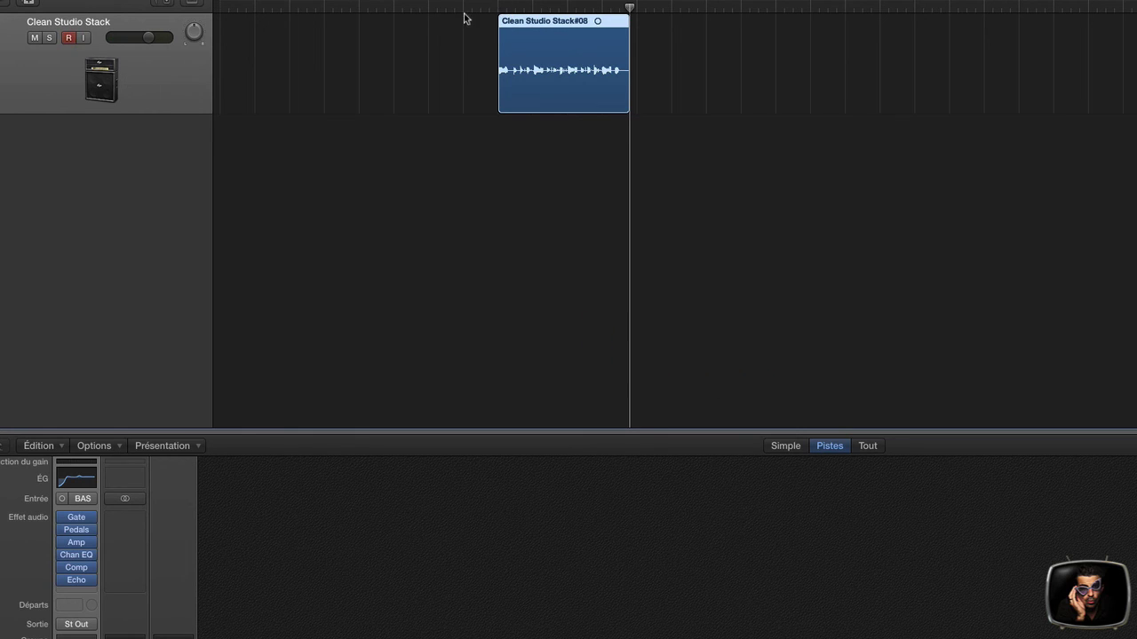
Zoom in on the start of the new region and extend its beginning earlier to reveal the audio captured before the recording point.
{"action": "left_click", "coordinate": [480, 56]}
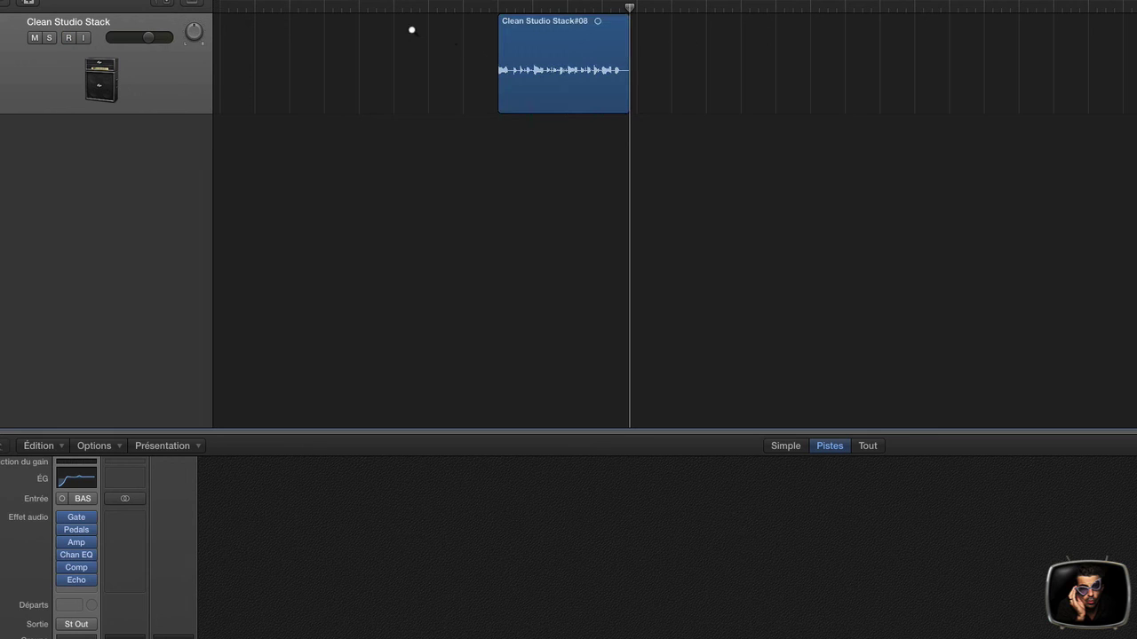
{"action": "left_click_drag", "start_coordinate": [411, 30], "coordinate": [549, 138], "text": "ctrl+alt"}
{"action": "left_click_drag", "start_coordinate": [705, 231], "coordinate": [613, 233]}
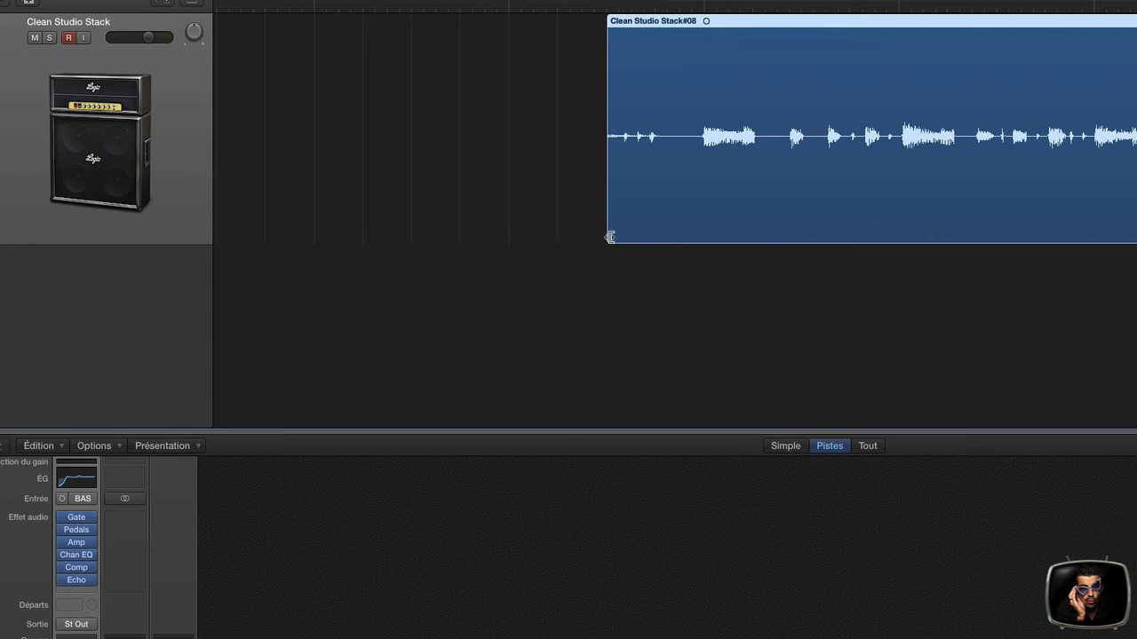
{"action": "left_click_drag", "start_coordinate": [612, 234], "coordinate": [531, 235]}
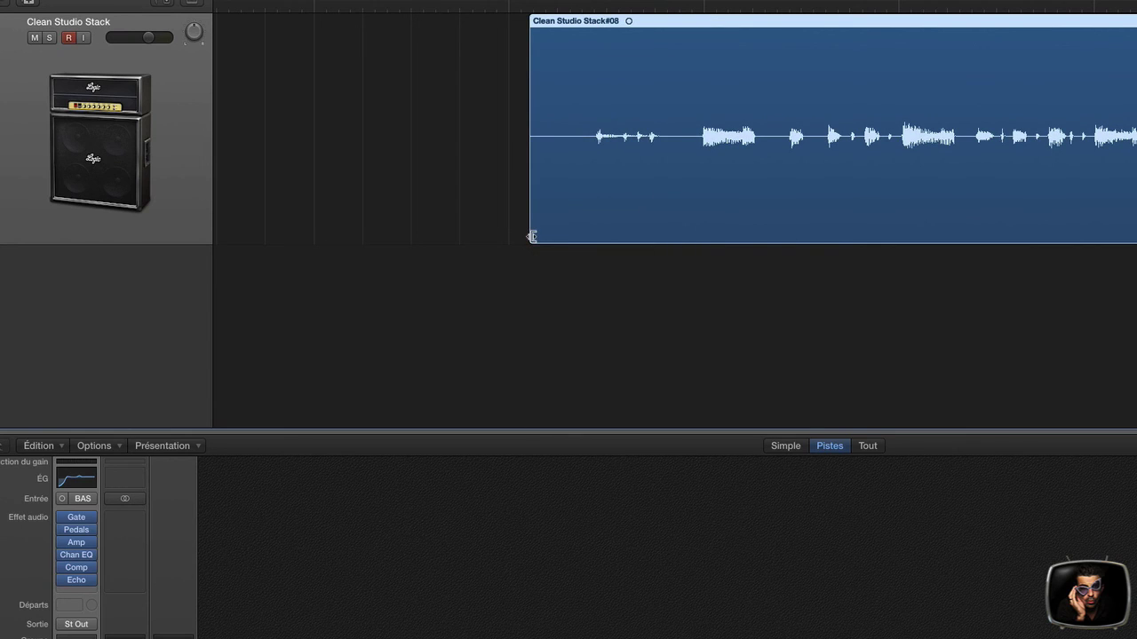
Place the playhead at the first sustained note and trim the region's start to that position.
{"action": "scroll", "coordinate": [609, 18], "scroll_direction": "left", "scroll_amount": 1}
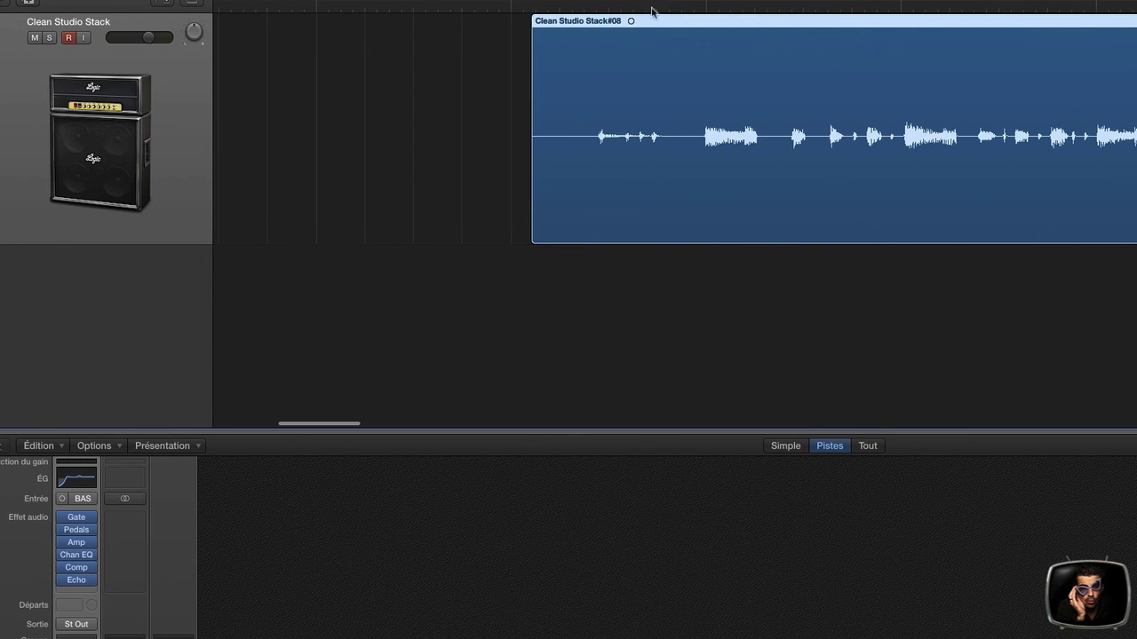
{"action": "left_click", "coordinate": [706, 6]}
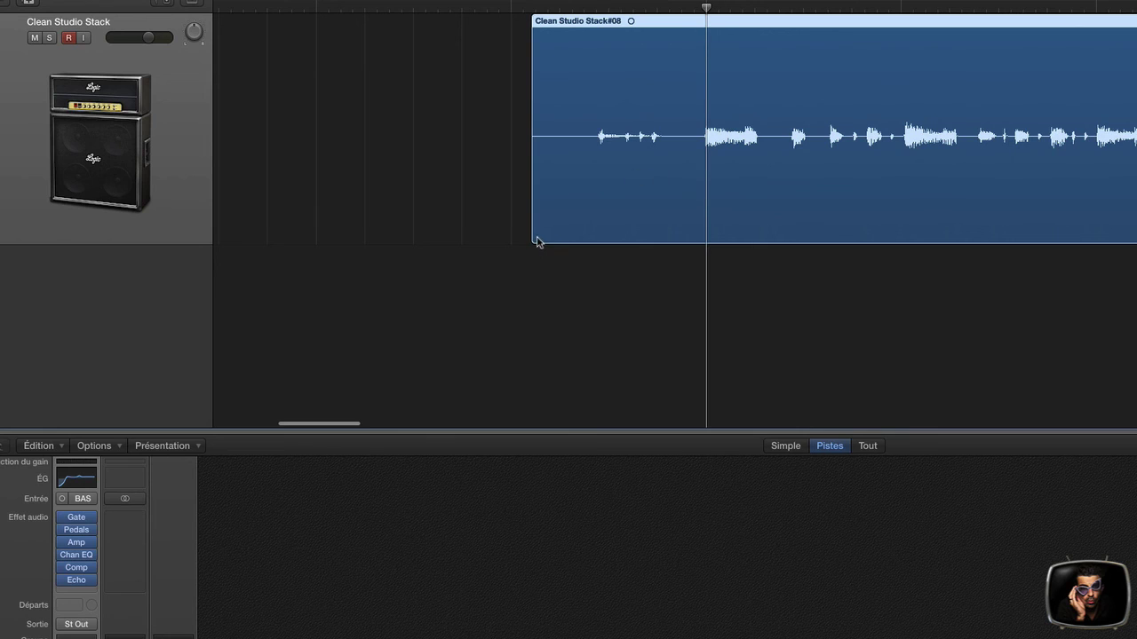
{"action": "left_click_drag", "start_coordinate": [560, 229], "coordinate": [609, 214]}
{"action": "scroll", "coordinate": [644, 66], "scroll_direction": "left", "scroll_amount": 3}
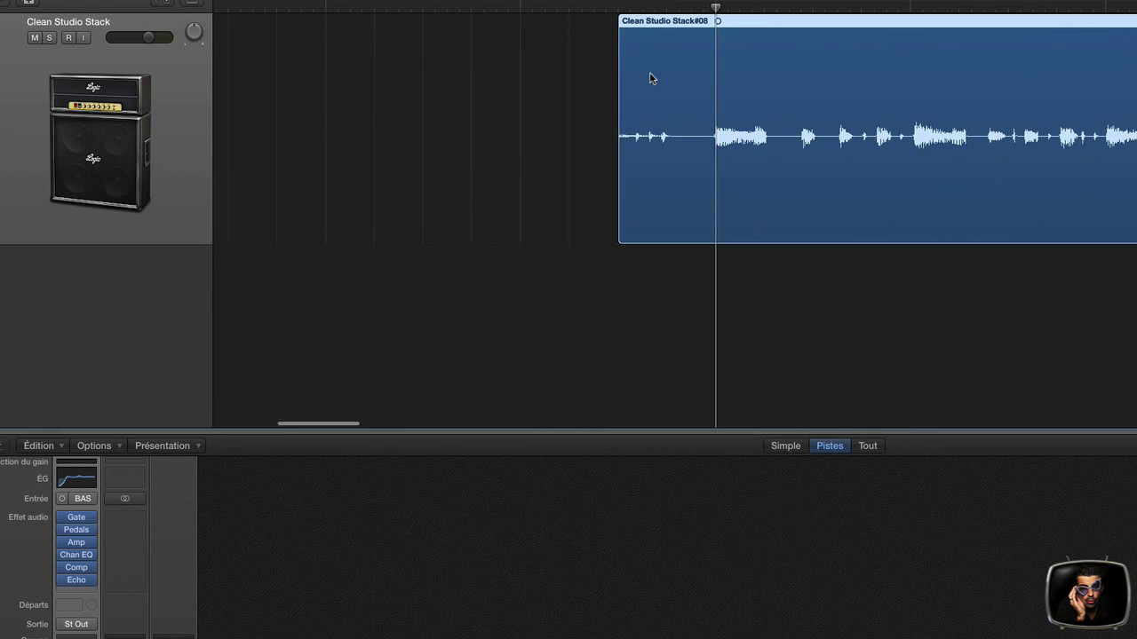
{"action": "key", "text": "ctrl+r"}
{"action": "left_click_drag", "start_coordinate": [622, 232], "coordinate": [721, 213]}
{"action": "key", "text": "z"}
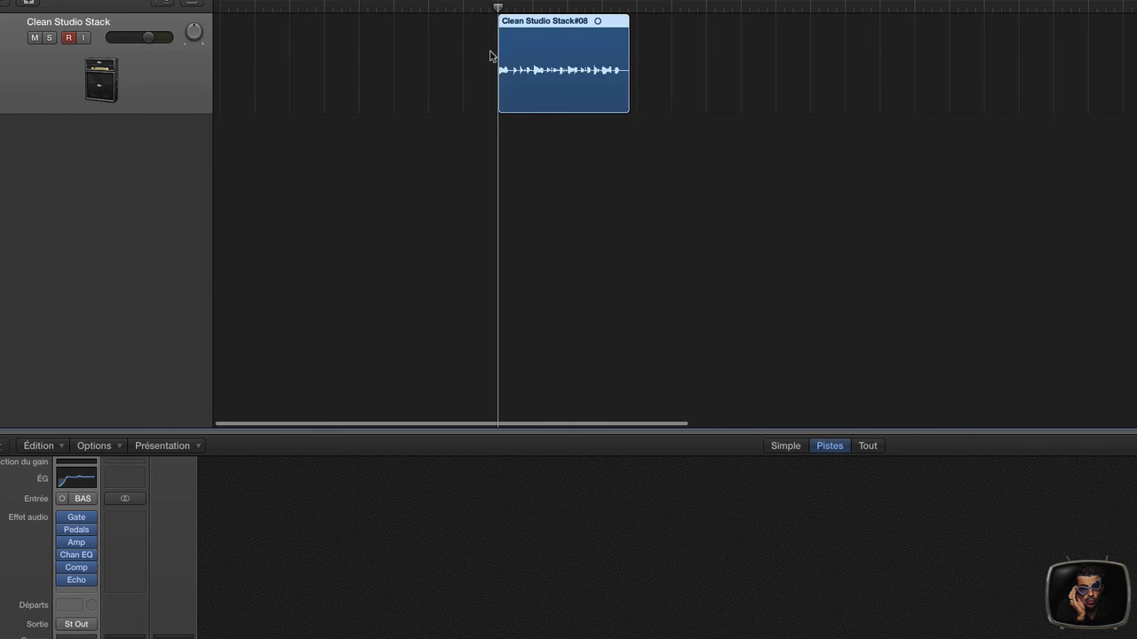